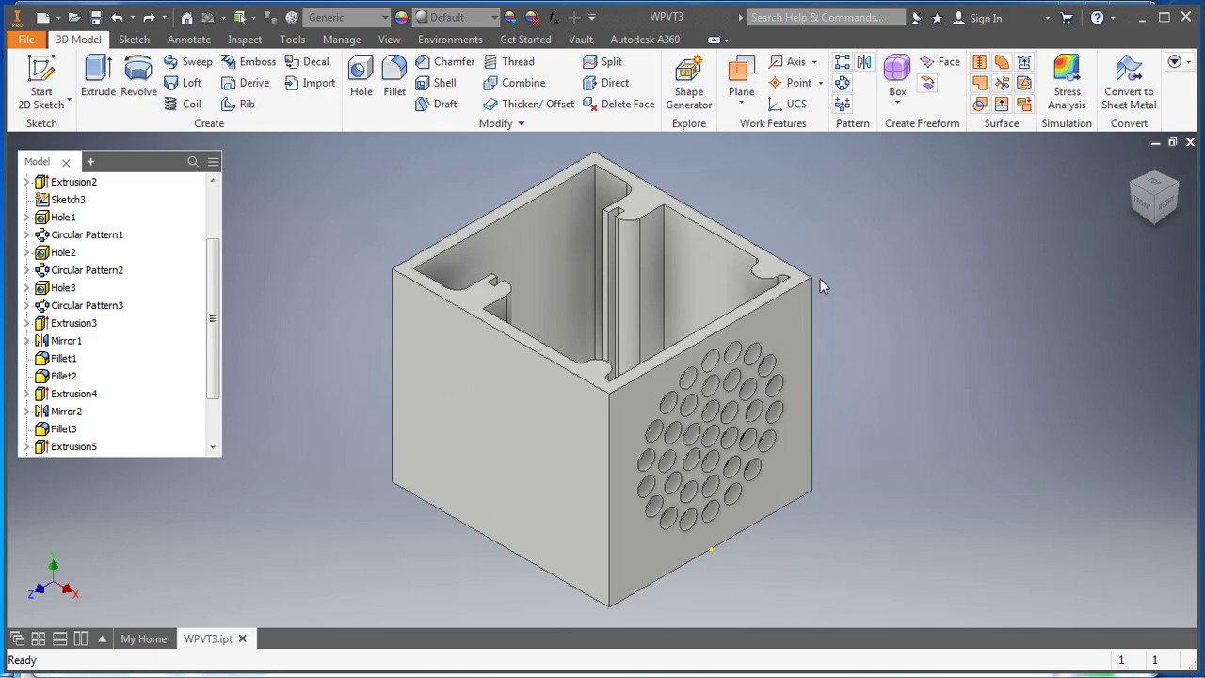
Orbit the finished box to inspect it from several sides, including the perforated face
{"action": "middle_click_drag", "start_coordinate": [721, 223], "coordinate": [629, 360], "text": "shift"}
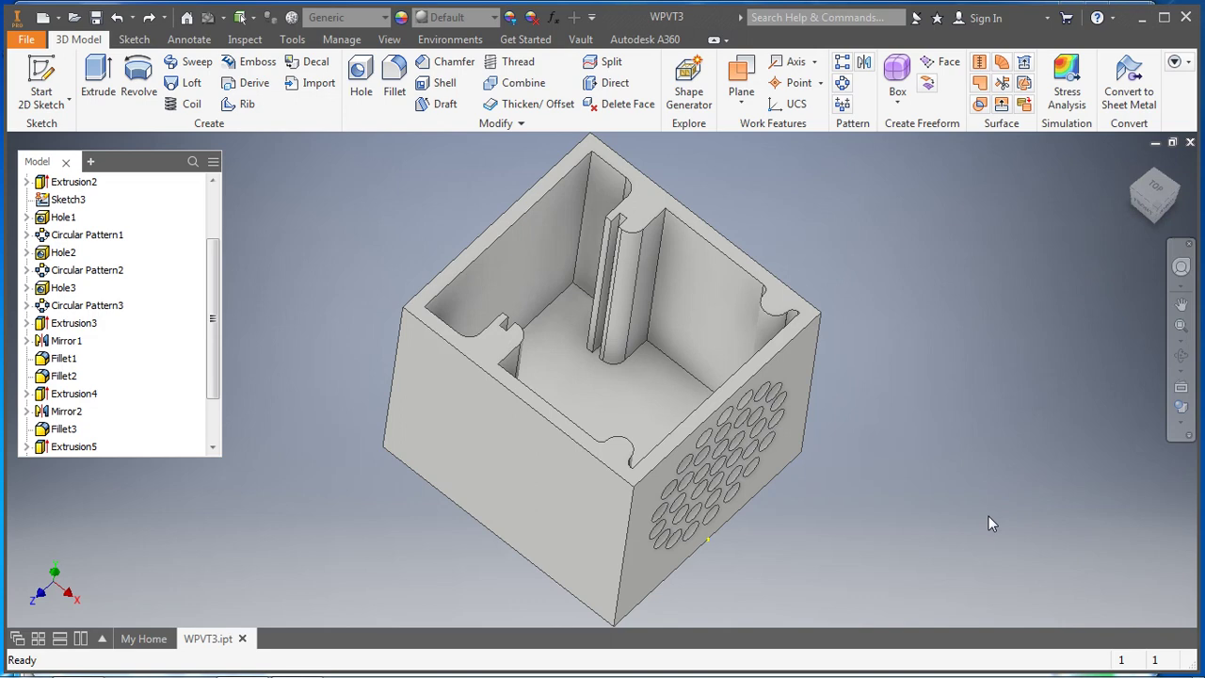
{"action": "mouse_move", "coordinate": [988, 516]}
{"action": "middle_mouse_down", "text": "shift"}
{"action": "mouse_move", "coordinate": [988, 479]}
{"action": "mouse_move", "coordinate": [1027, 477]}
{"action": "mouse_move", "coordinate": [442, 370]}
{"action": "mouse_move", "coordinate": [430, 379]}
{"action": "mouse_move", "coordinate": [442, 377]}
{"action": "middle_mouse_up", "text": "shift"}
Start a new 2D sketch on the box wall face
{"action": "left_click", "coordinate": [36, 72]}
{"action": "left_click", "coordinate": [489, 388]}
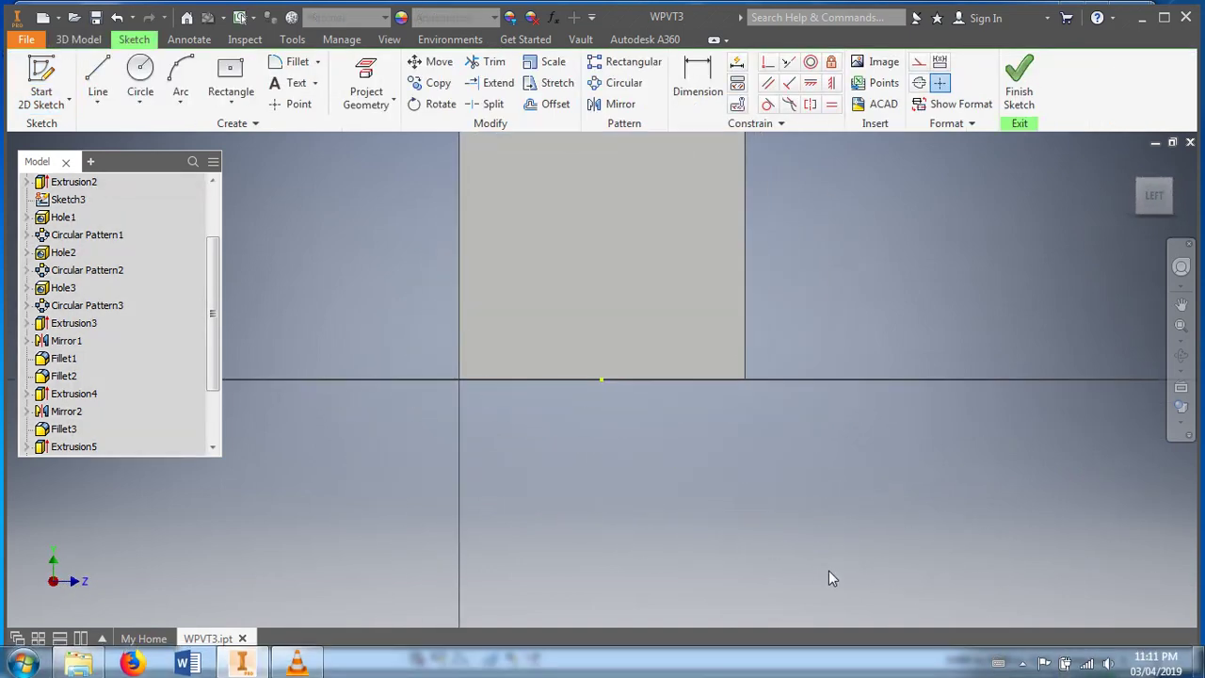
{"action": "scroll", "coordinate": [828, 571], "scroll_direction": "down", "scroll_amount": 3}
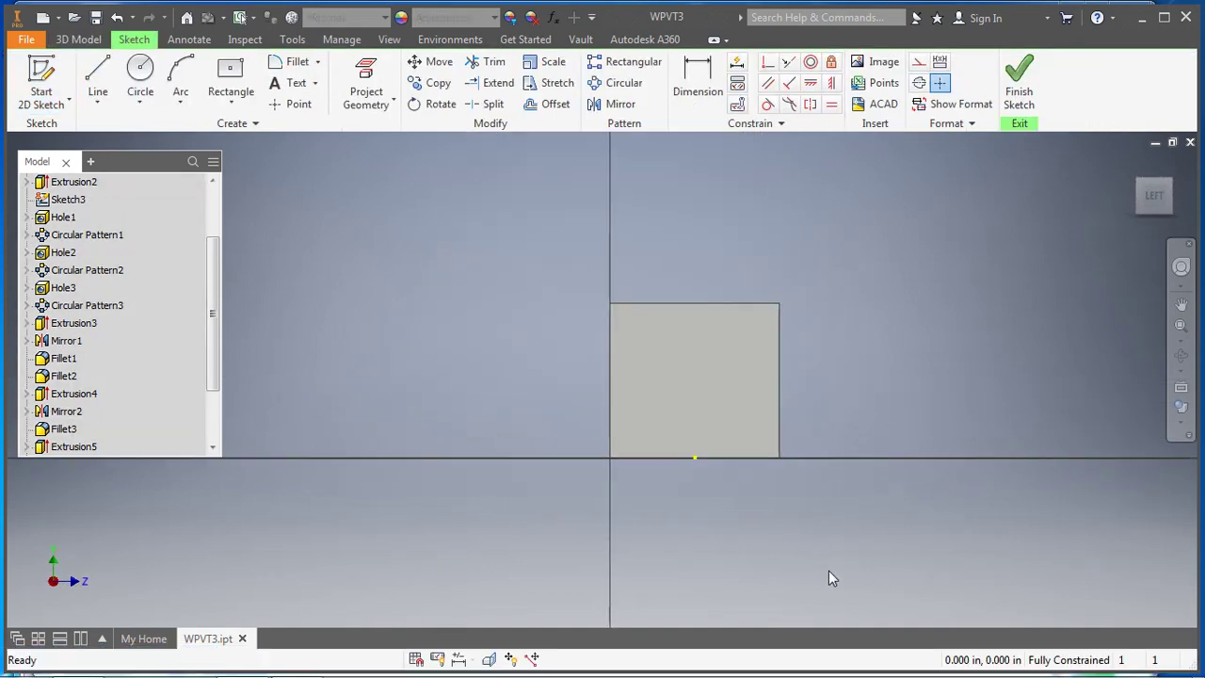
Draw a 1.500 in vertical line from the origin, then a 0.600 in slanted line
{"action": "left_click", "coordinate": [97, 80]}
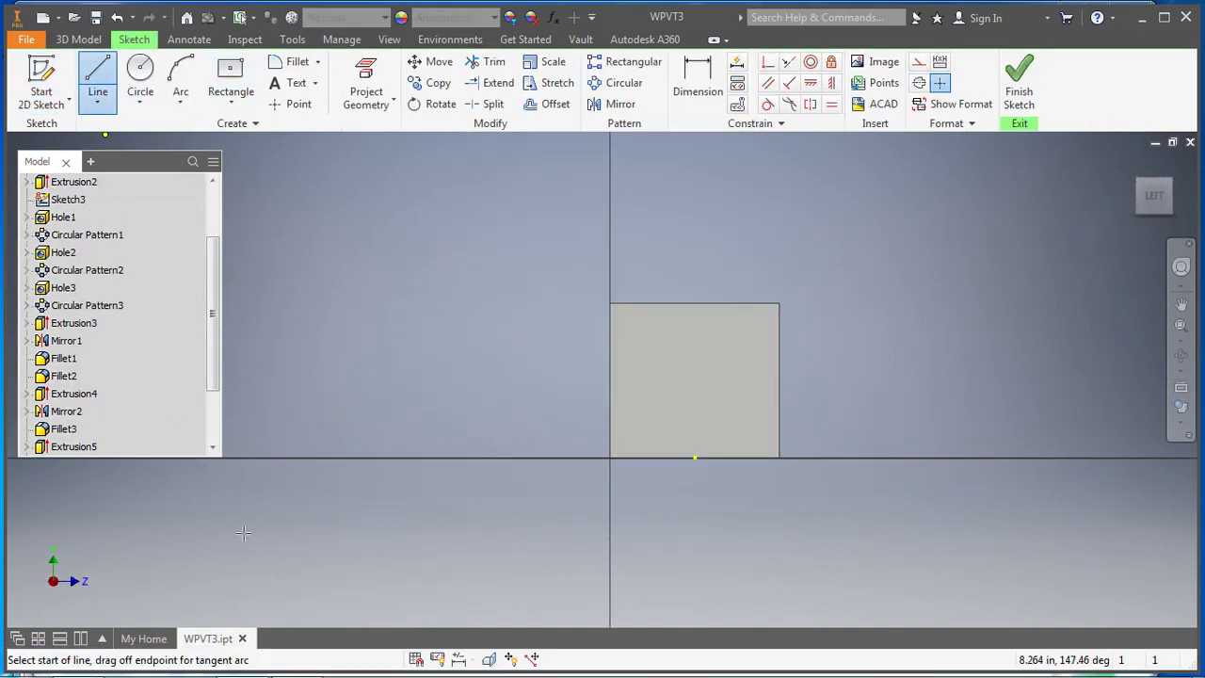
{"action": "left_click", "coordinate": [610, 458]}
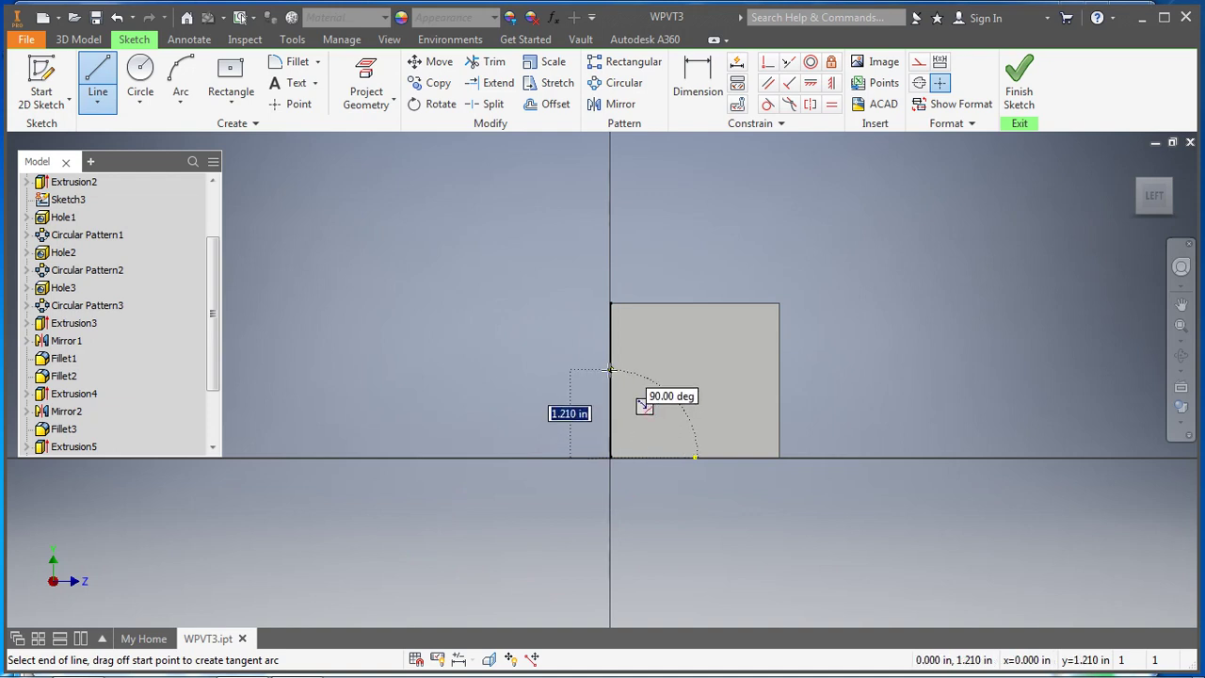
{"action": "key", "text": "Return"}
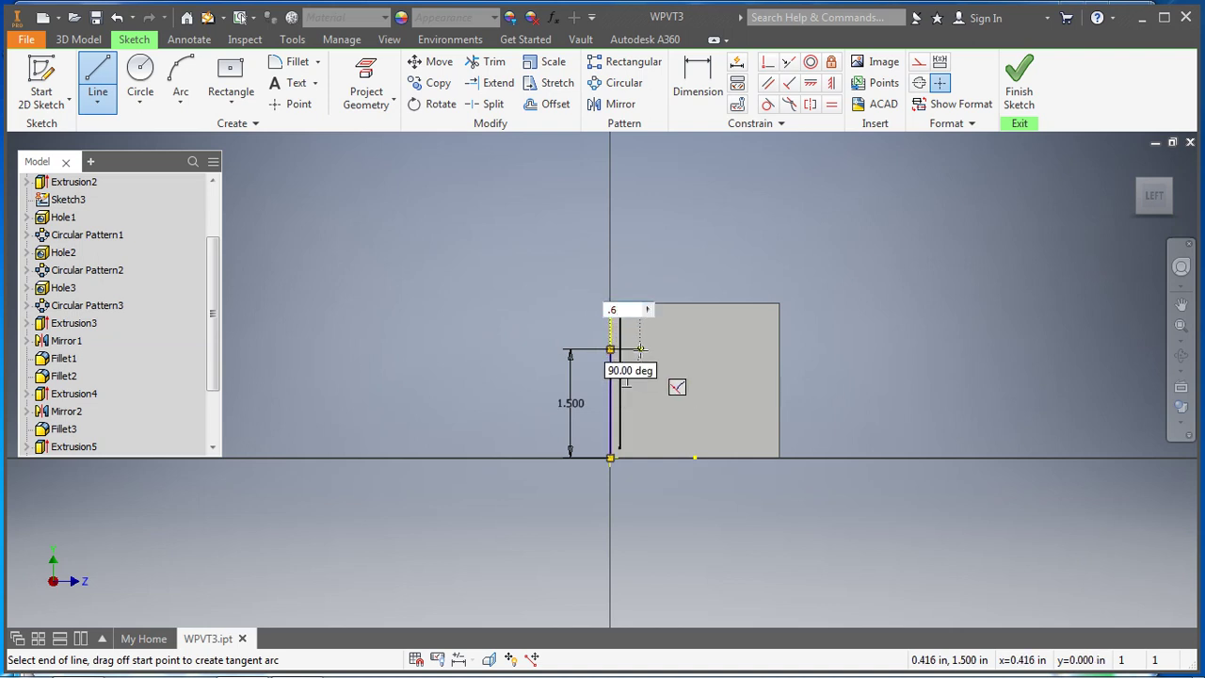
{"action": "type", "text": ".6"}
{"action": "key", "text": "Tab"}
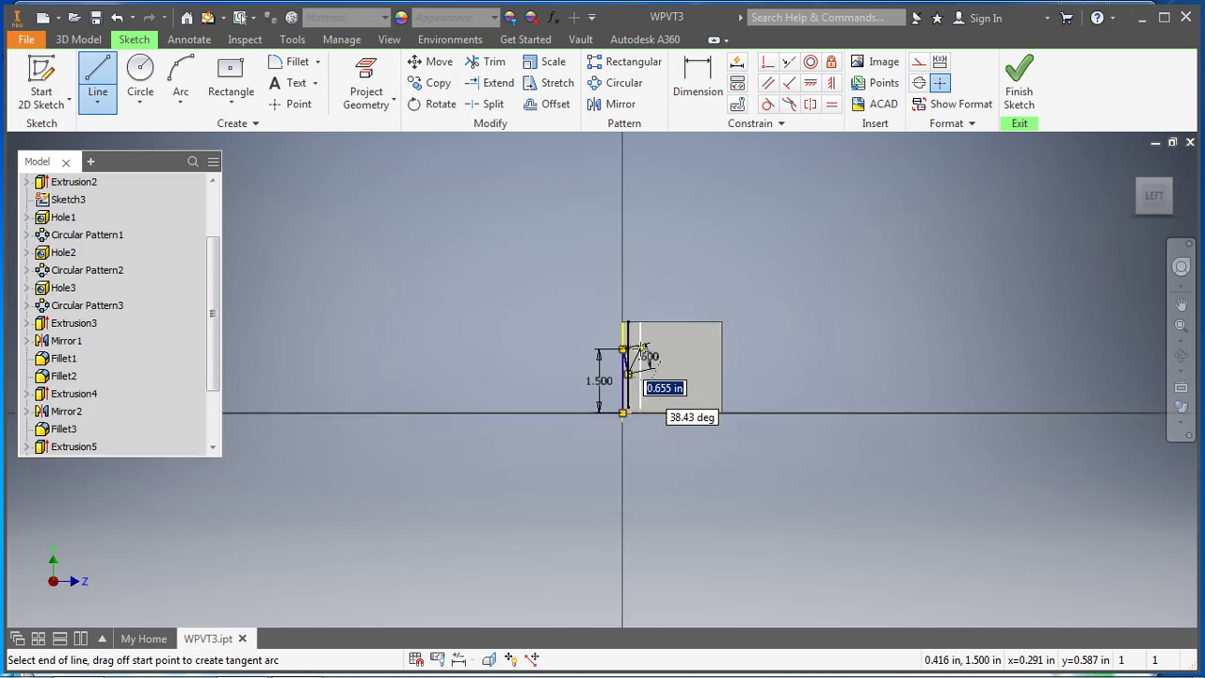
{"action": "scroll", "coordinate": [644, 349], "scroll_direction": "down", "scroll_amount": 5}
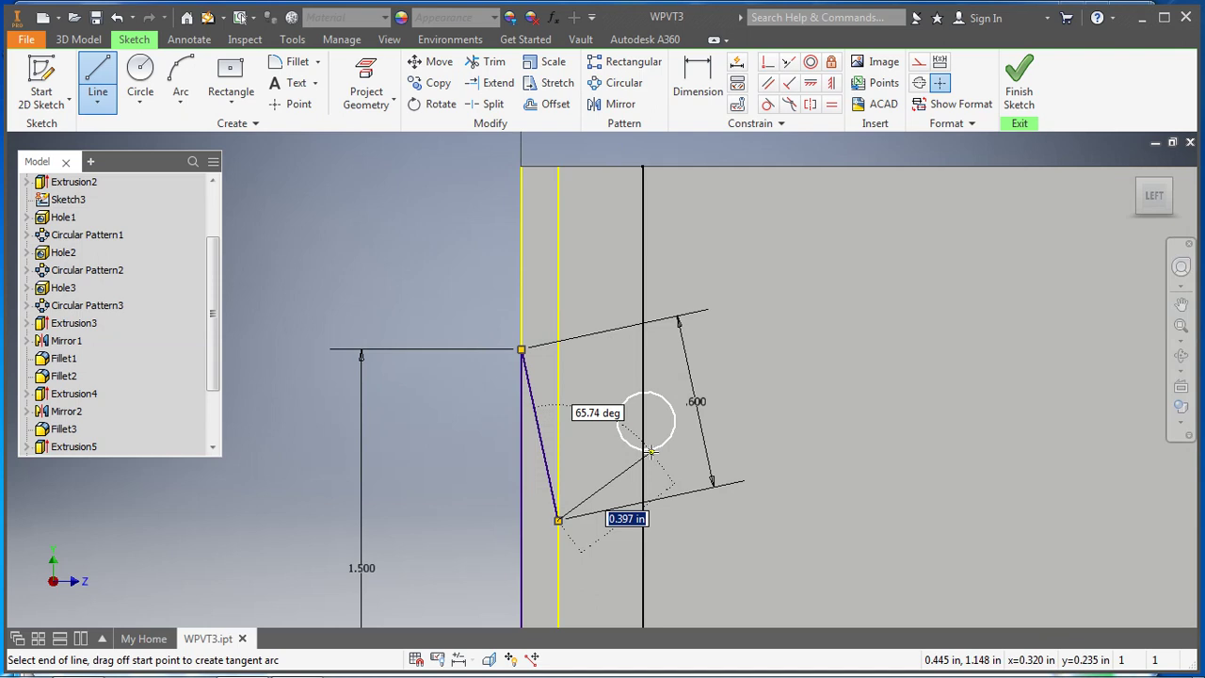
{"action": "right_click_drag", "start_coordinate": [646, 421], "coordinate": [656, 459]}
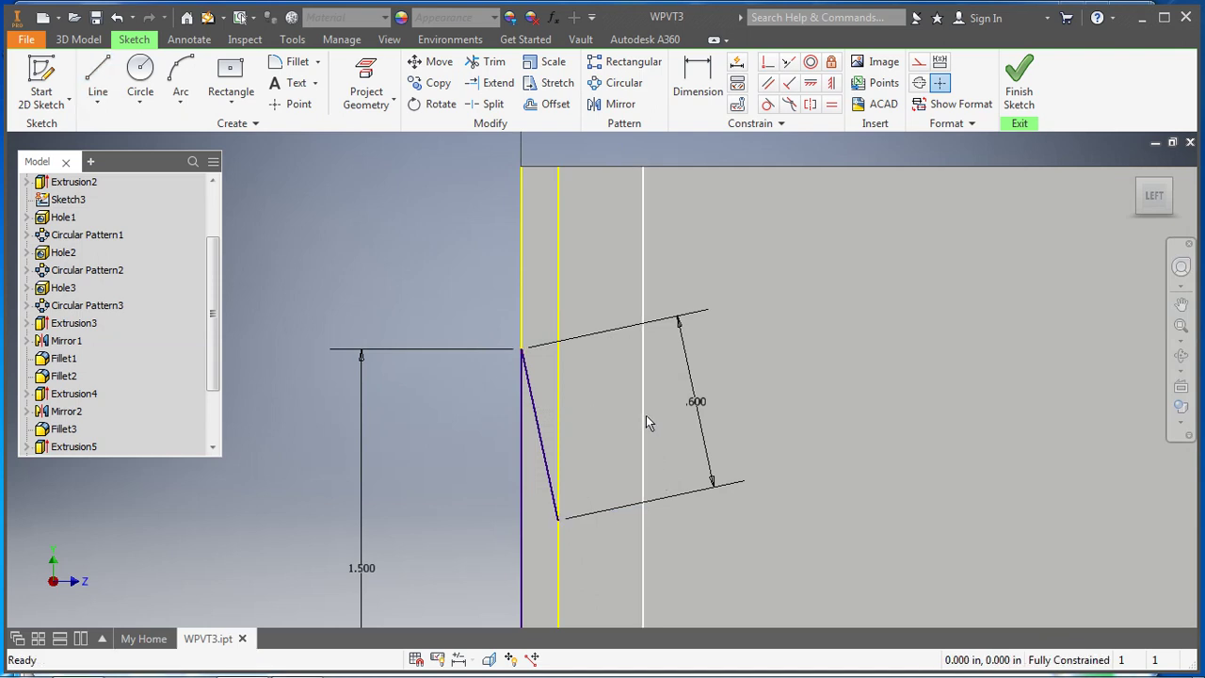
Undo the slanted line and orbit to check the sketched wall face
{"action": "key", "text": "ctrl+z"}
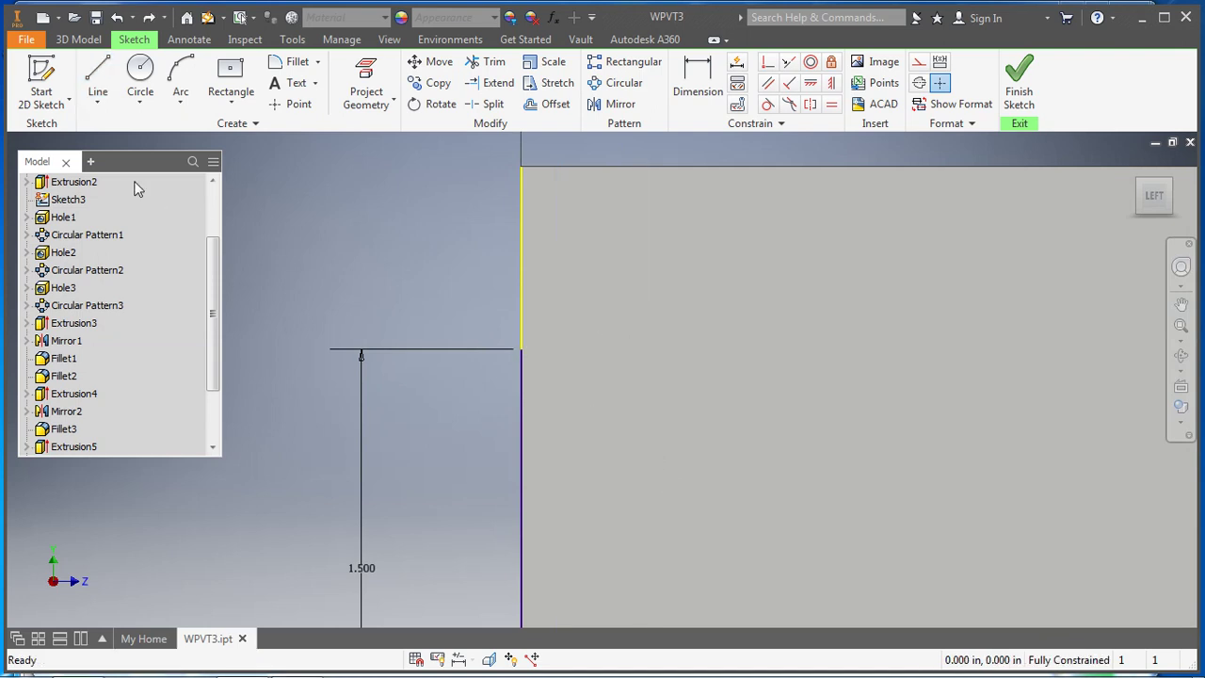
{"action": "left_click", "coordinate": [98, 75]}
{"action": "left_click", "coordinate": [521, 348]}
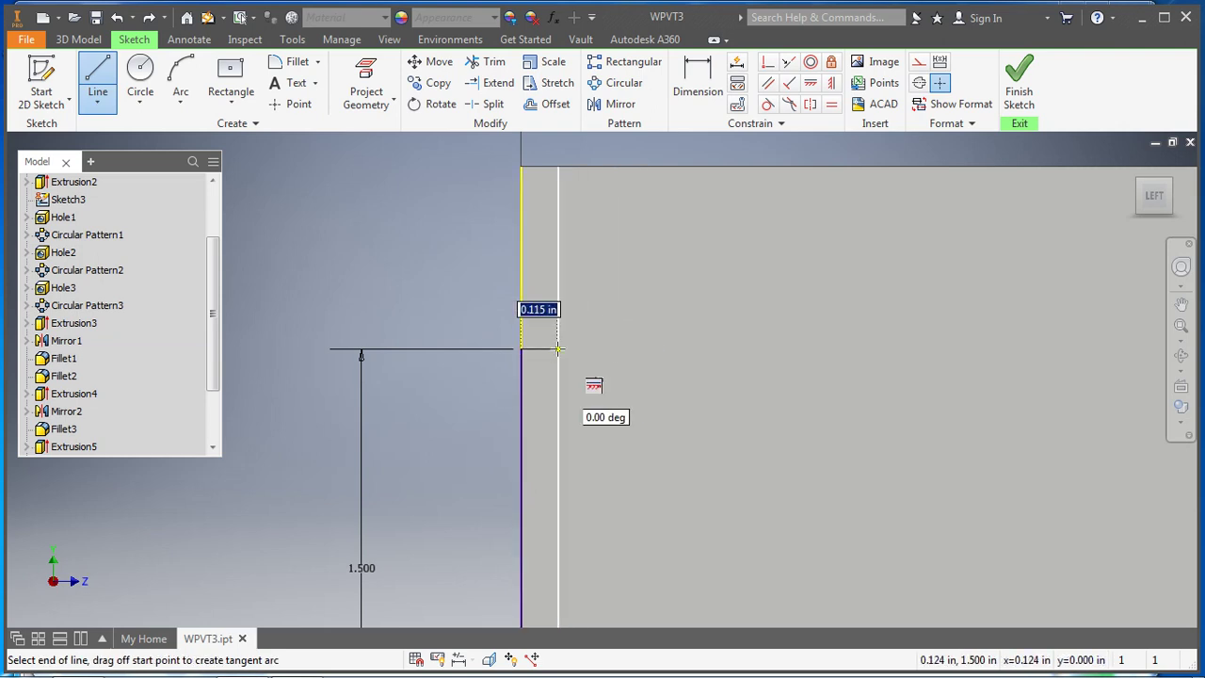
{"action": "middle_click_drag", "start_coordinate": [586, 303], "coordinate": [629, 341], "text": "shift"}
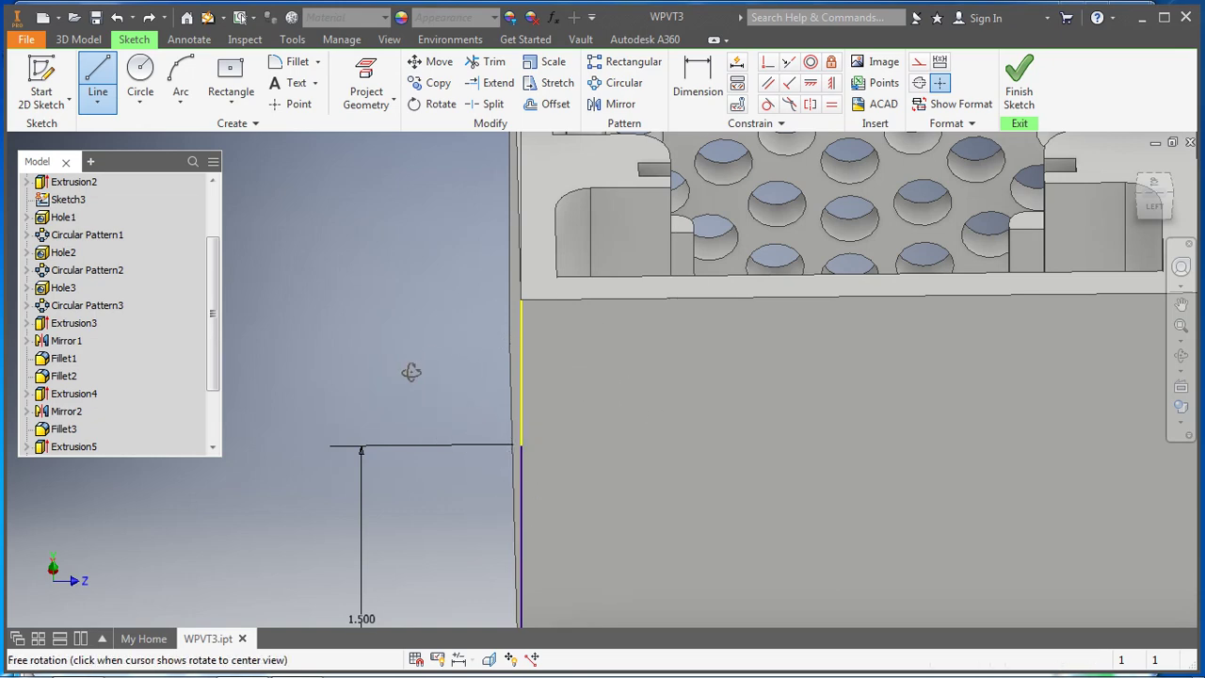
{"action": "middle_click_drag", "start_coordinate": [411, 371], "coordinate": [454, 354], "text": "shift"}
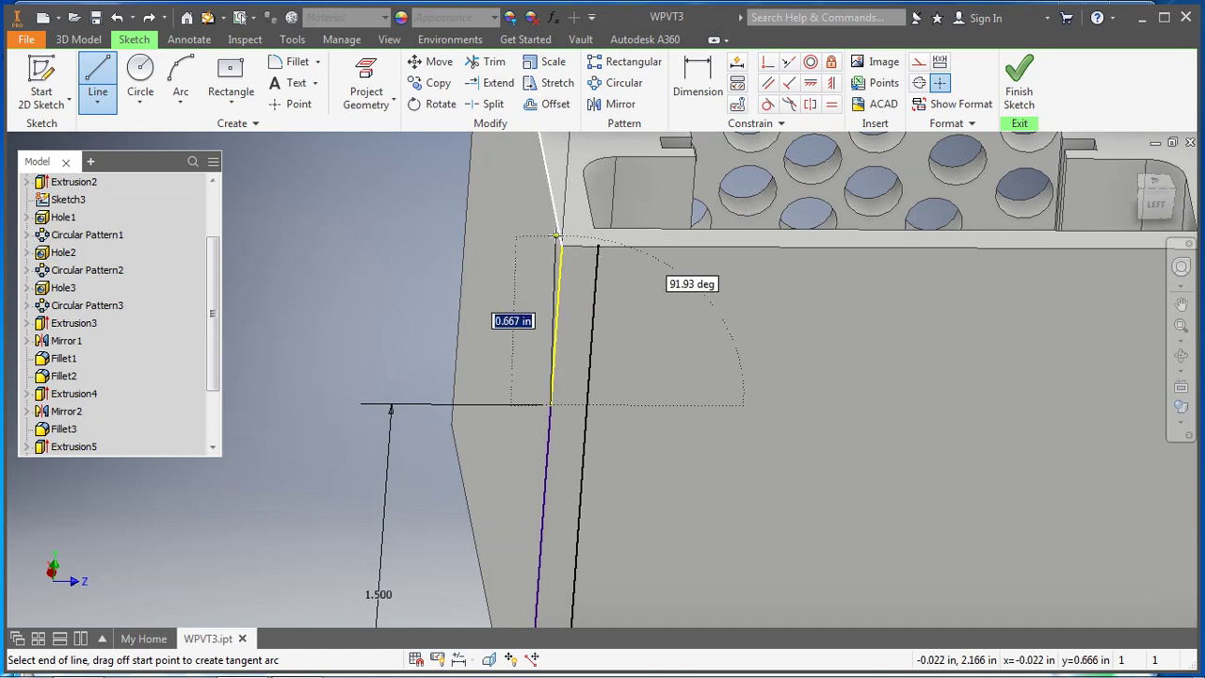
{"action": "key", "text": "Escape"}
{"action": "scroll", "coordinate": [449, 299], "scroll_direction": "down", "scroll_amount": 2}
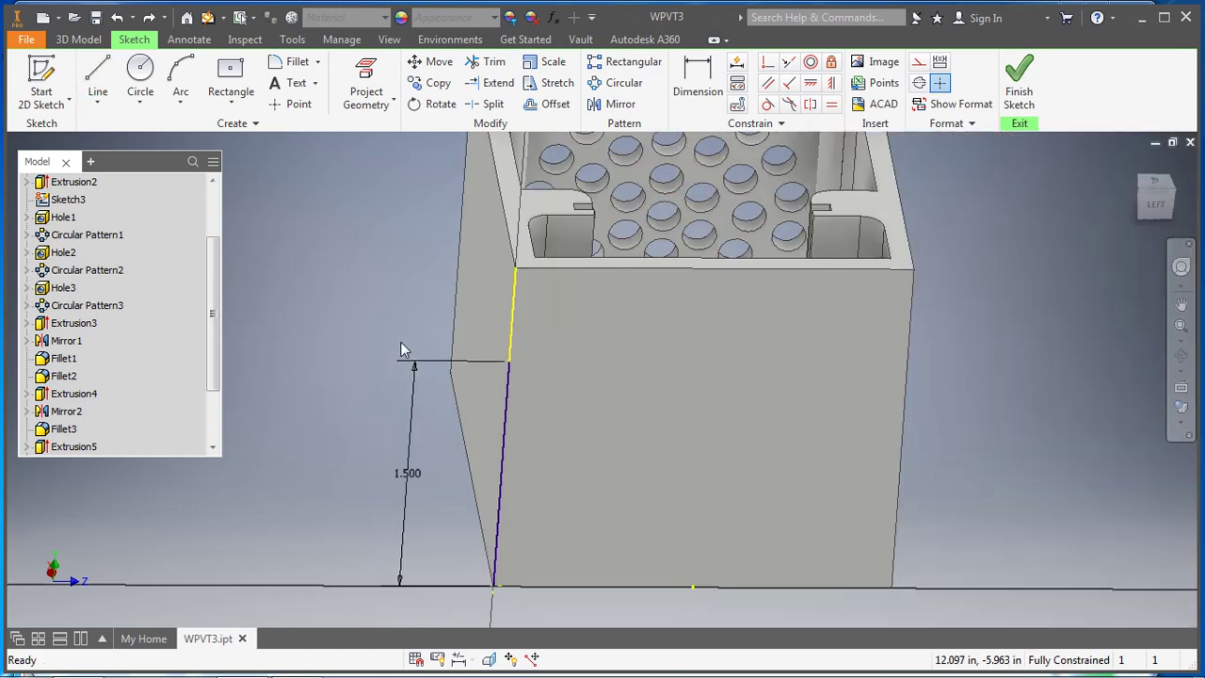
{"action": "middle_click_drag", "start_coordinate": [404, 349], "coordinate": [538, 339], "text": "shift"}
{"action": "left_click", "coordinate": [98, 77]}
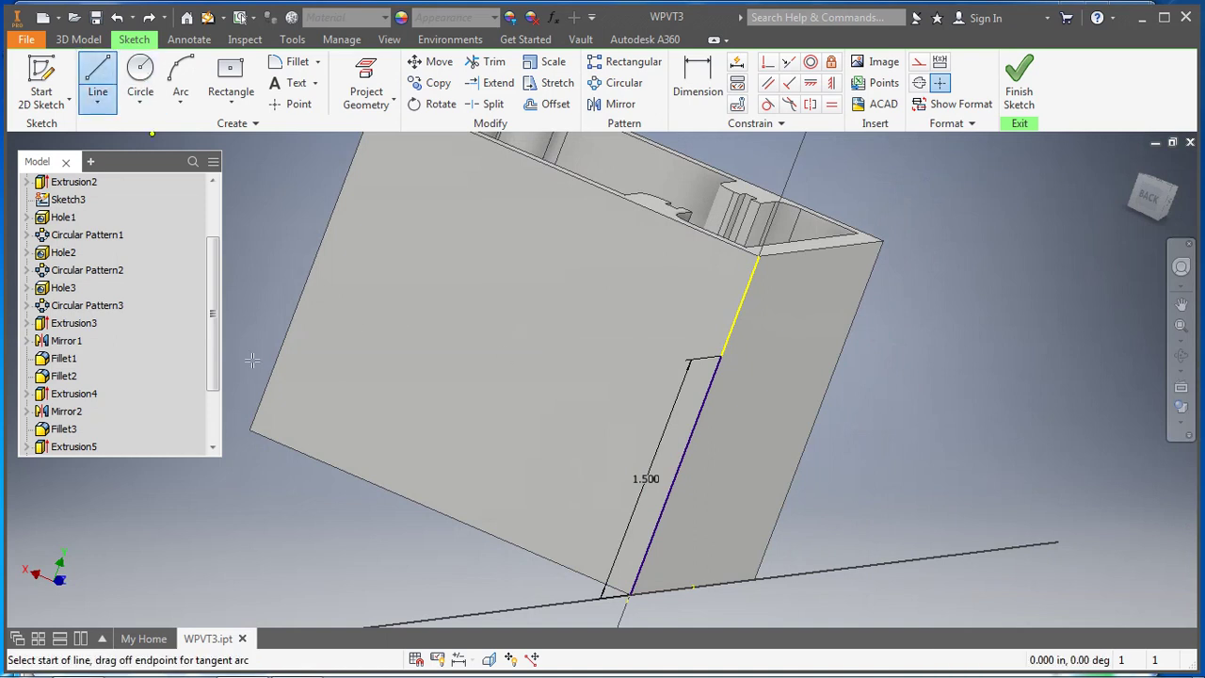
{"action": "left_click", "coordinate": [937, 378]}
{"action": "key", "text": "Escape"}
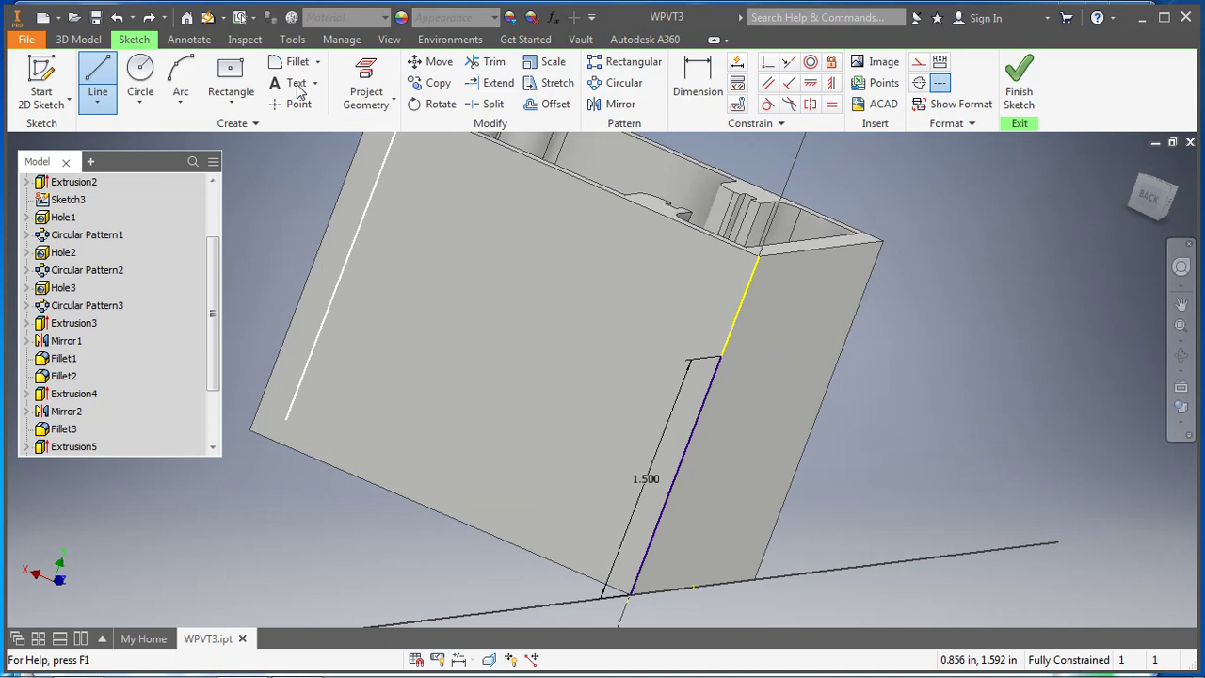
Draw a 0.600 in line across the wall from the top of the 1.500 in line
{"action": "left_click", "coordinate": [721, 356]}
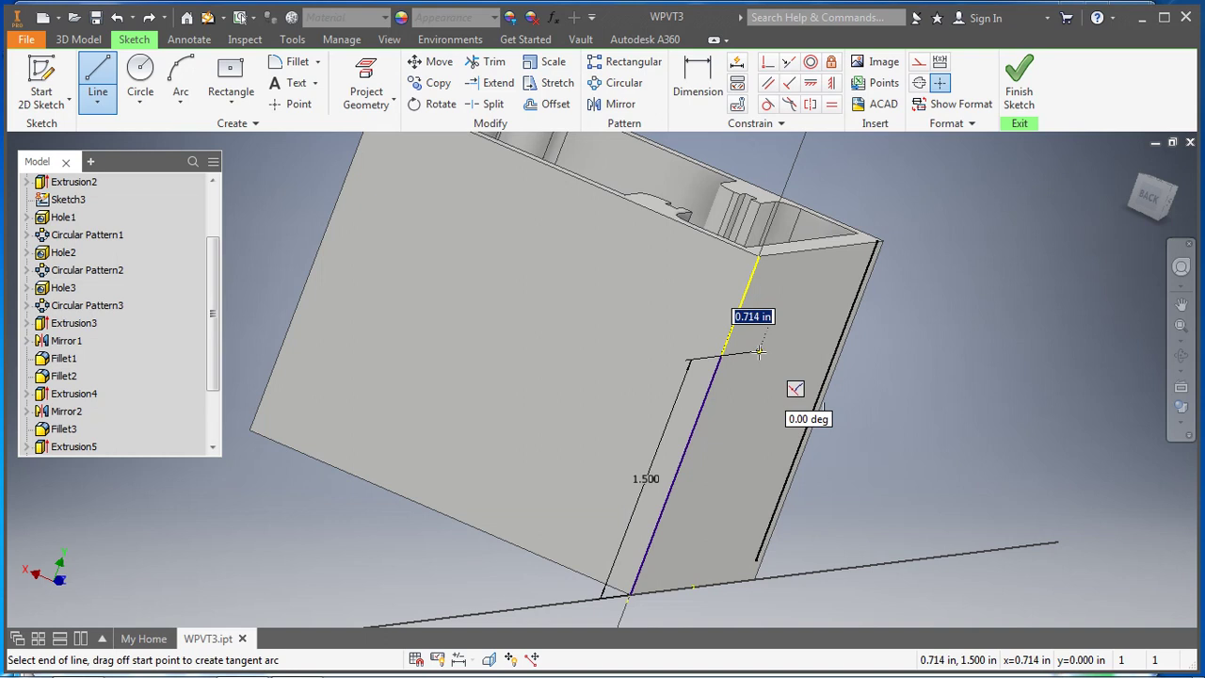
{"action": "key", "text": "Return"}
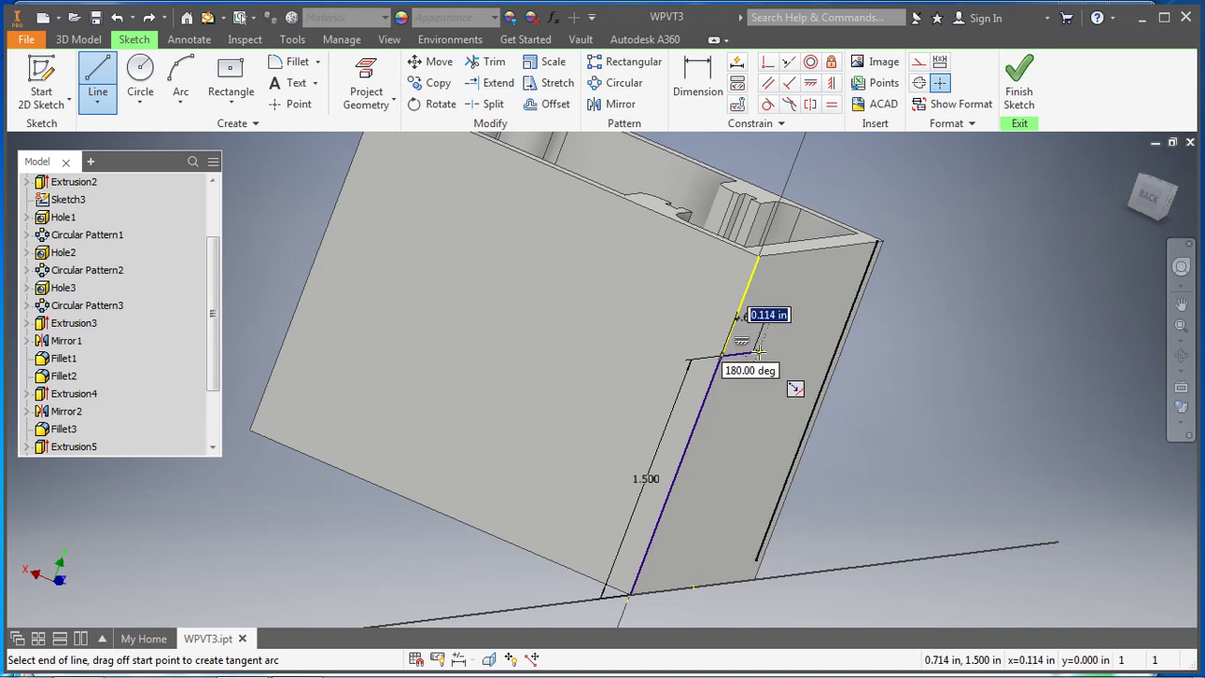
{"action": "mouse_move", "coordinate": [969, 471]}
{"action": "middle_mouse_down", "text": "shift"}
{"action": "mouse_move", "coordinate": [907, 443]}
{"action": "mouse_move", "coordinate": [855, 457]}
{"action": "mouse_move", "coordinate": [842, 448]}
{"action": "middle_mouse_up", "text": "shift"}
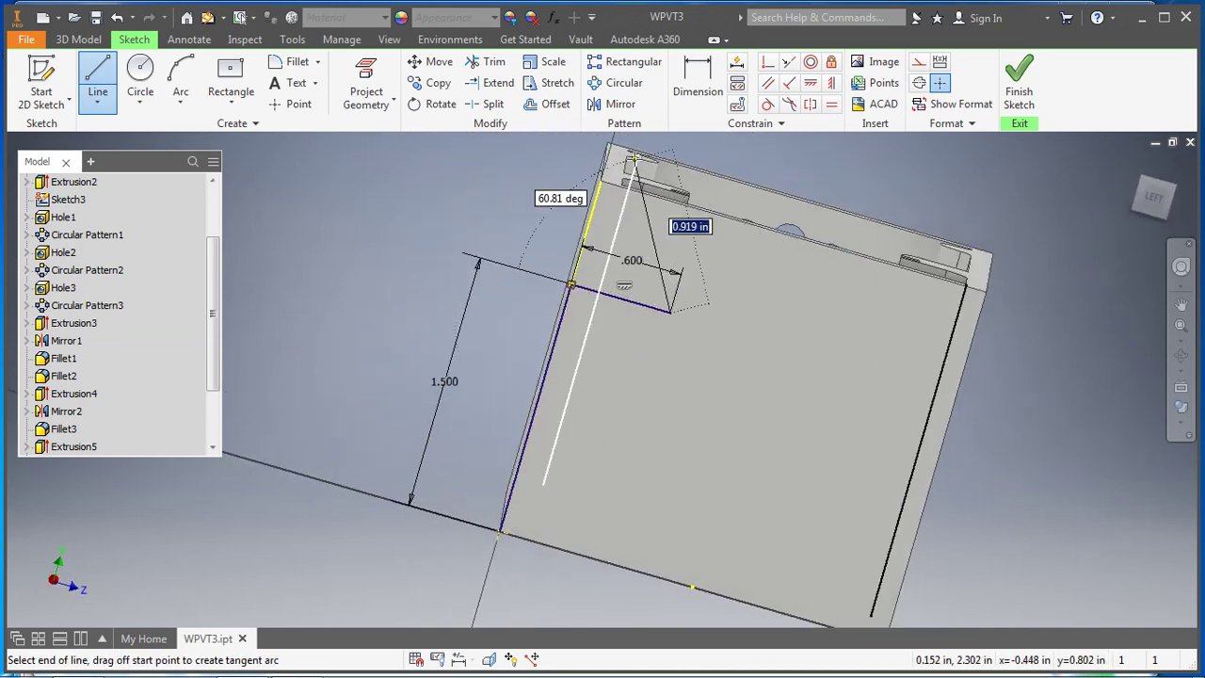
{"action": "middle_click_drag", "start_coordinate": [762, 273], "coordinate": [792, 209], "text": "shift"}
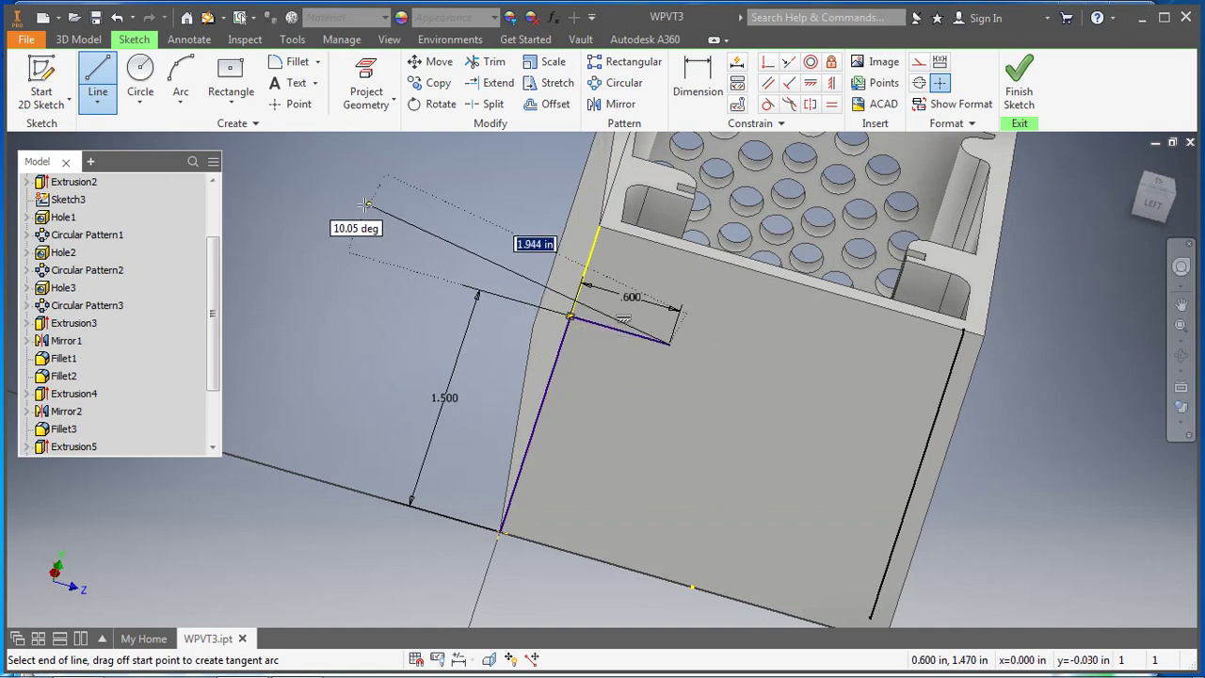
Draw a center rectangle 0.150 by 0.300 in at the free end of the 0.600 in line
{"action": "left_click", "coordinate": [234, 110]}
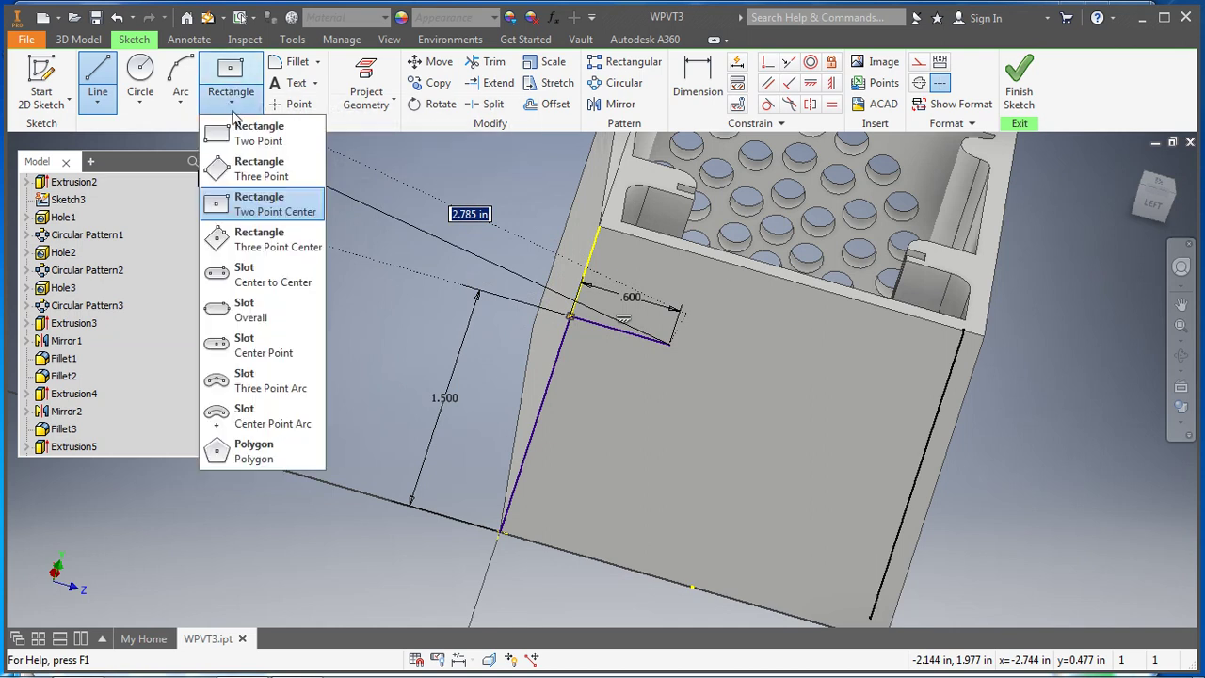
{"action": "left_click", "coordinate": [264, 207]}
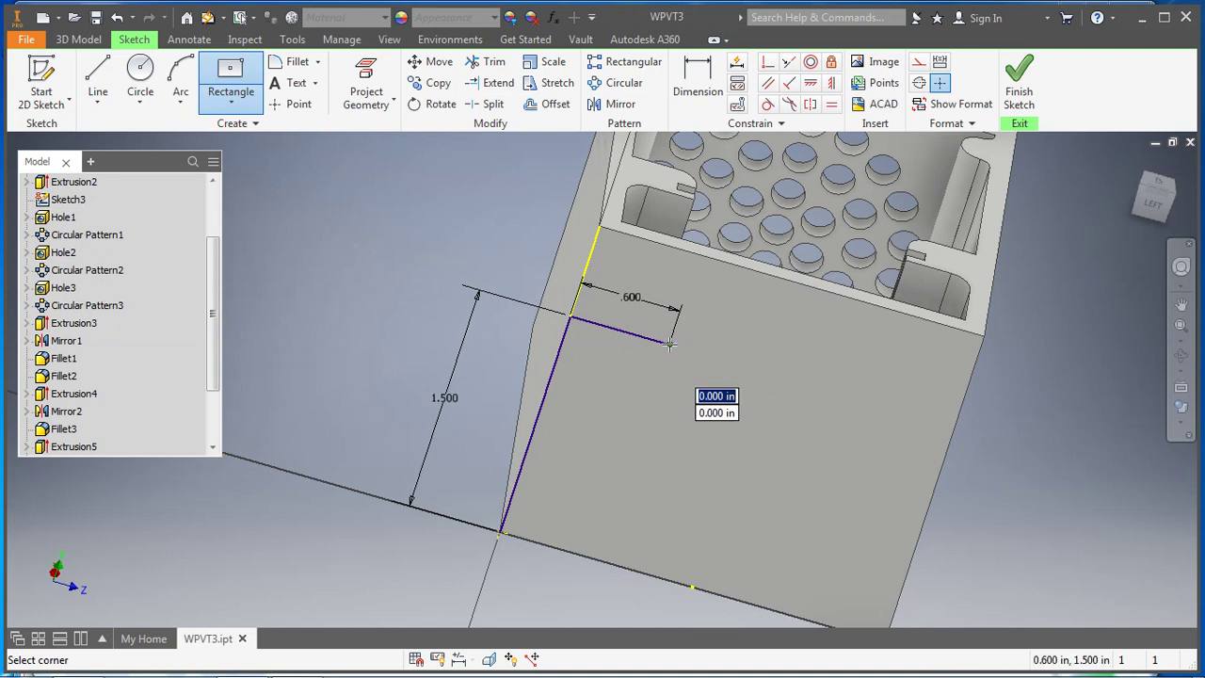
{"action": "left_click", "coordinate": [666, 344]}
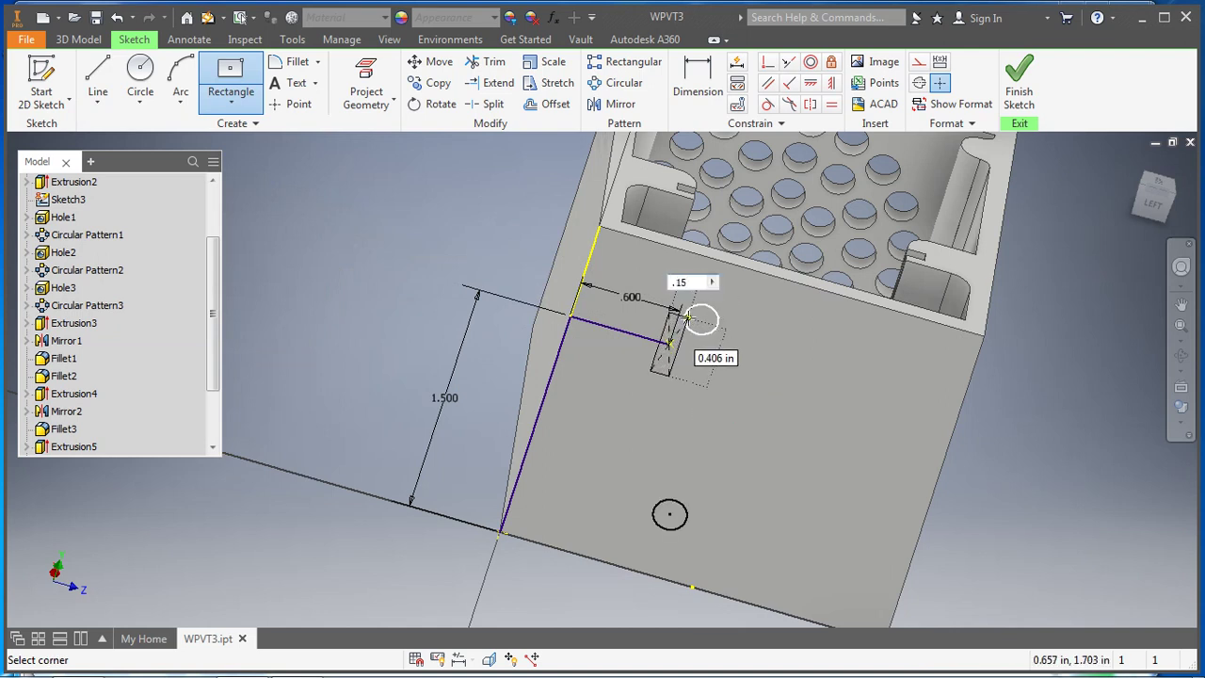
{"action": "type", "text": ".15"}
{"action": "key", "text": "Tab"}
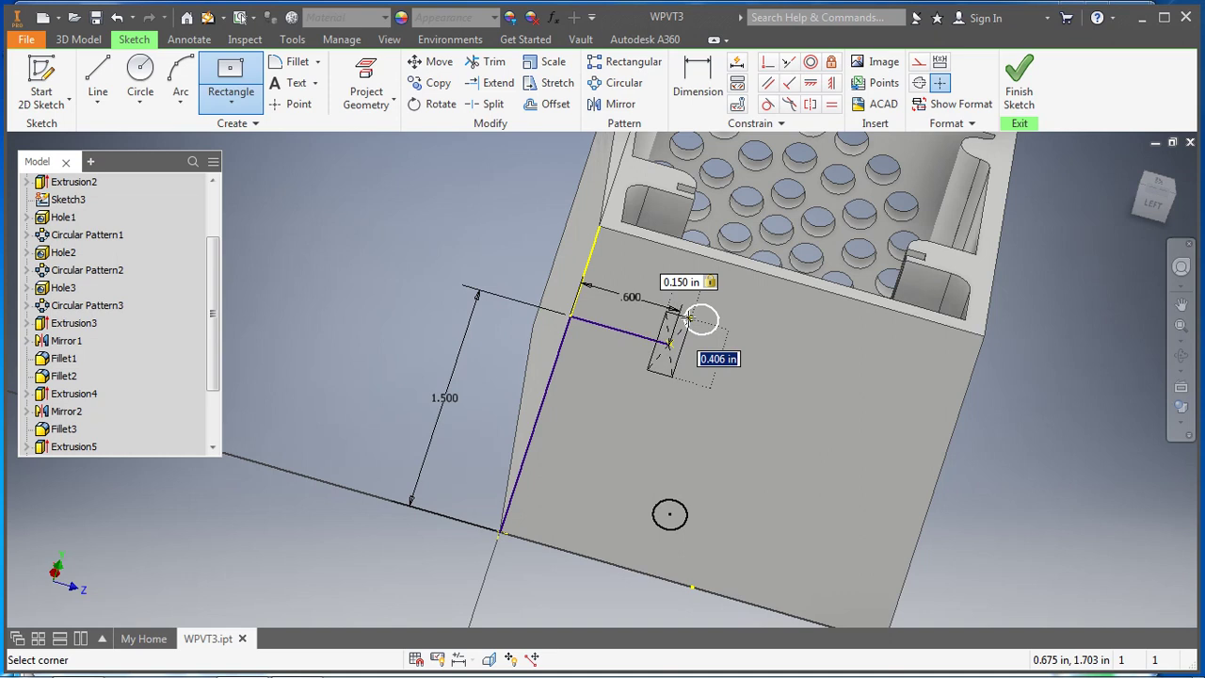
{"action": "type", "text": ".3"}
{"action": "key", "text": "Return"}
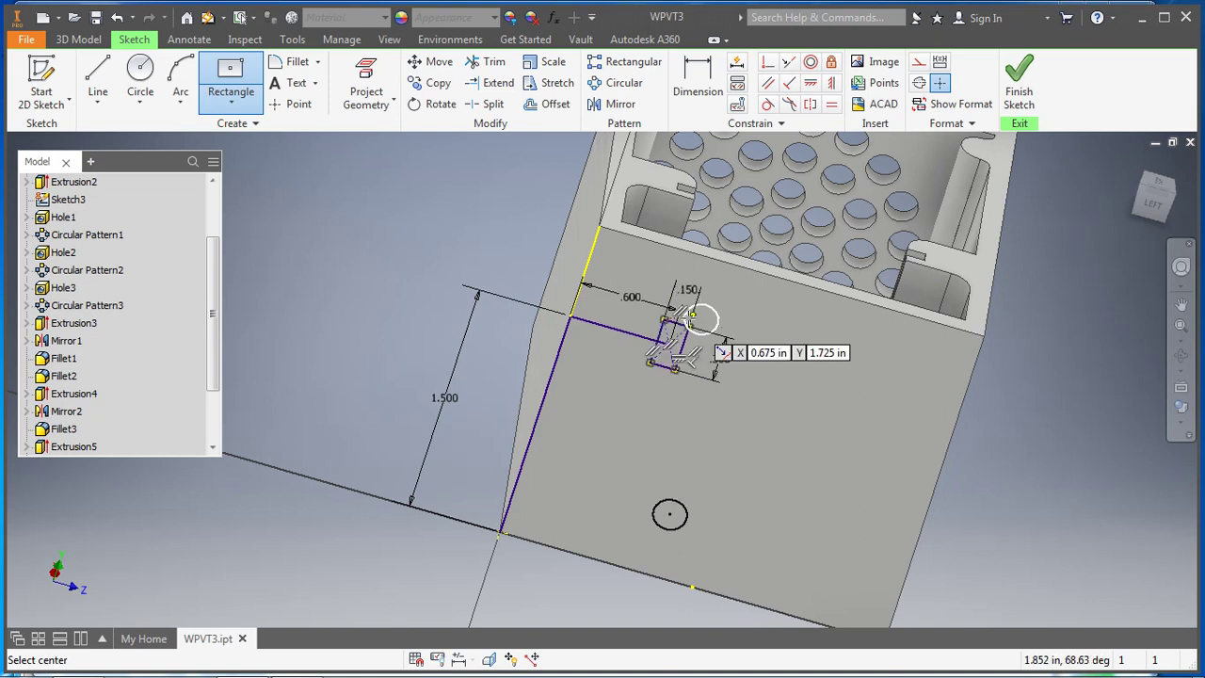
{"action": "mouse_move", "coordinate": [723, 431]}
{"action": "middle_mouse_down", "text": "shift"}
{"action": "mouse_move", "coordinate": [719, 402]}
{"action": "mouse_move", "coordinate": [711, 412]}
{"action": "middle_mouse_up", "text": "shift"}
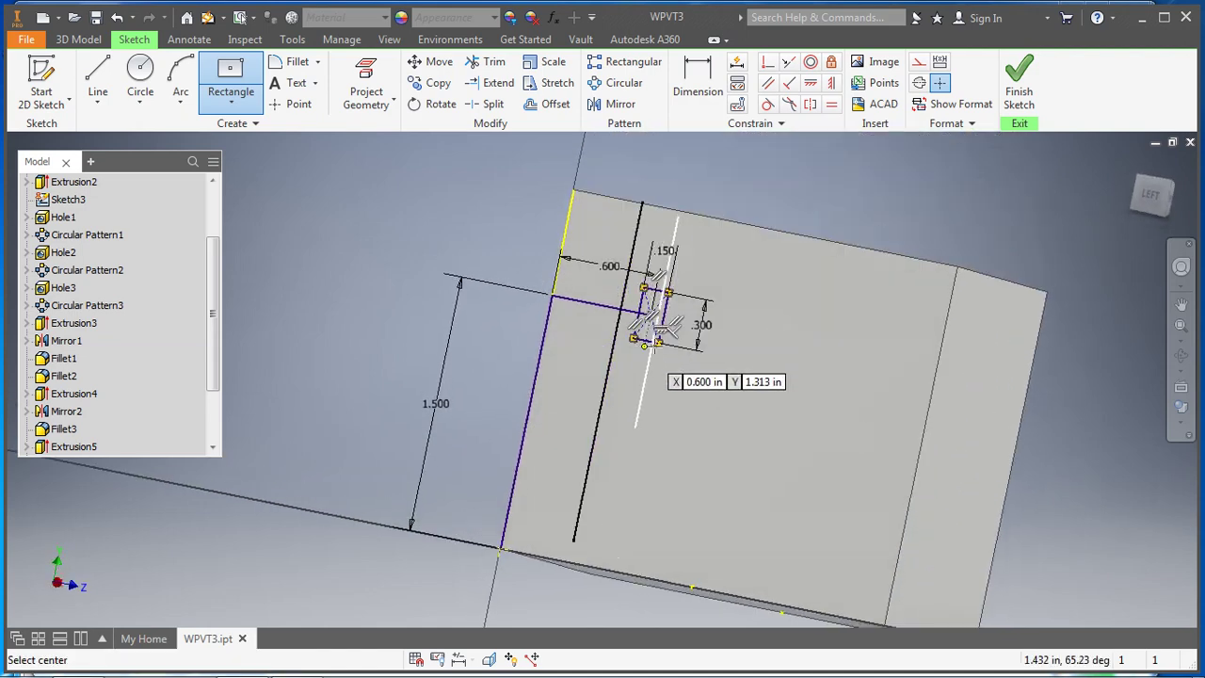
Finish the sketch and set up a cut extrusion of the small rectangle profile
{"action": "left_click", "coordinate": [1016, 86]}
{"action": "left_click", "coordinate": [97, 85]}
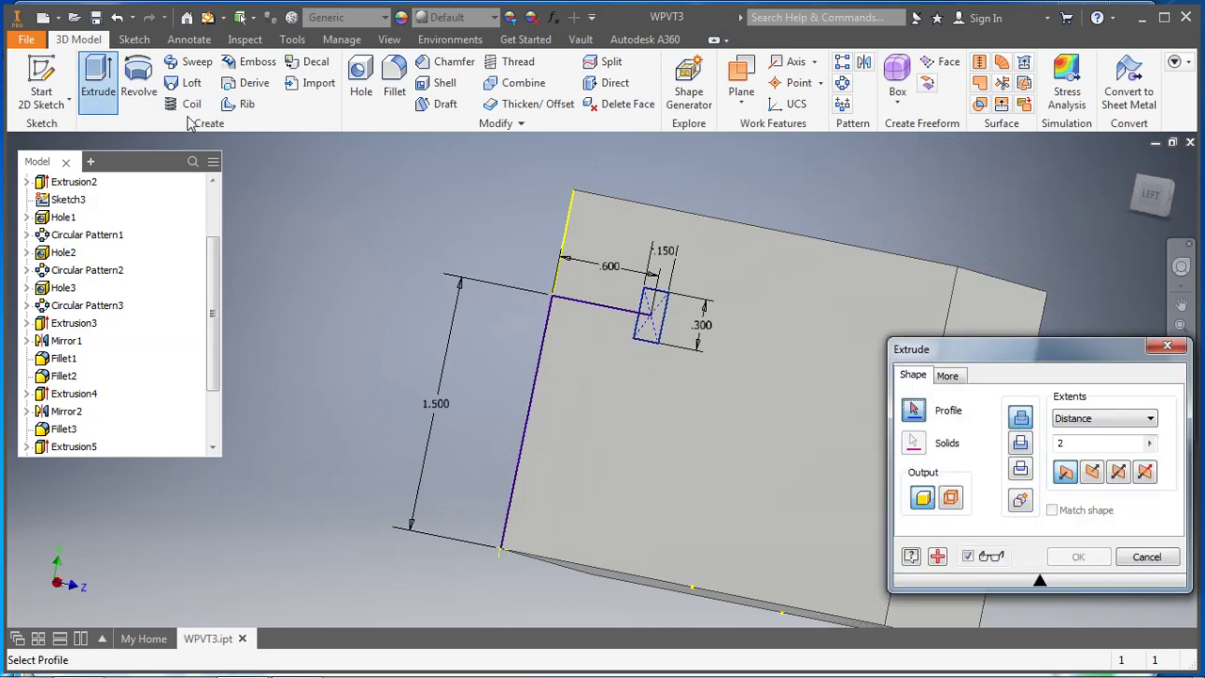
{"action": "left_click", "coordinate": [651, 341]}
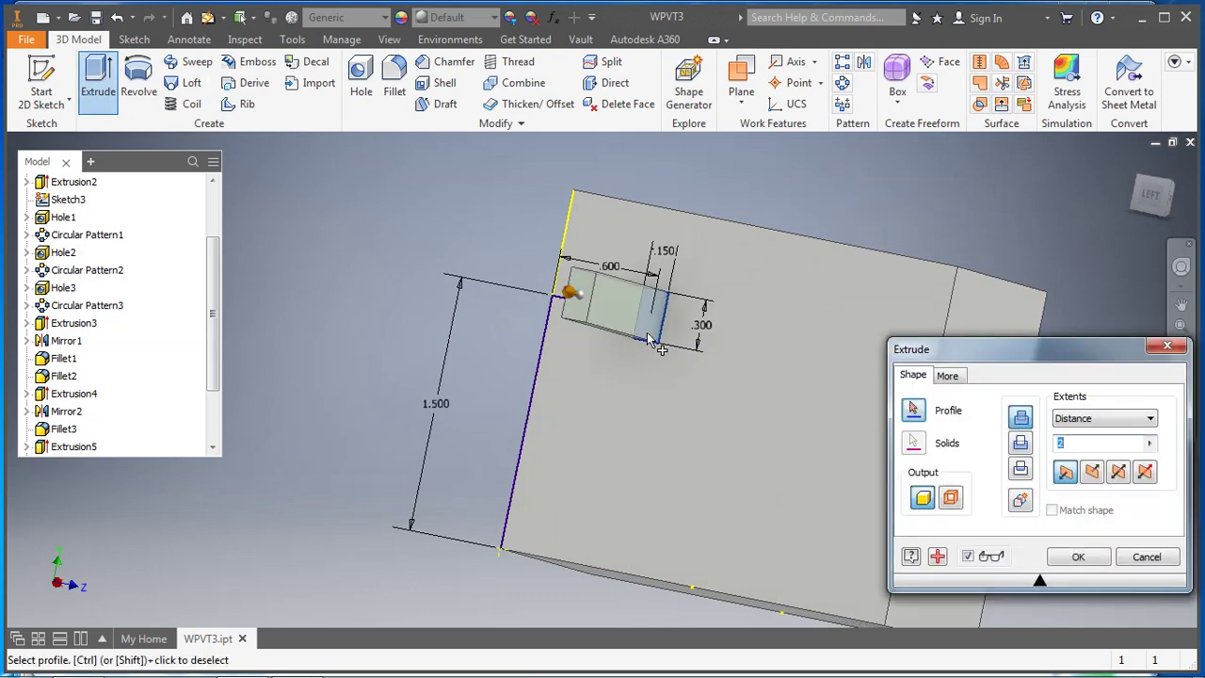
{"action": "key", "text": "F4"}
{"action": "left_click_drag", "start_coordinate": [700, 423], "coordinate": [626, 447]}
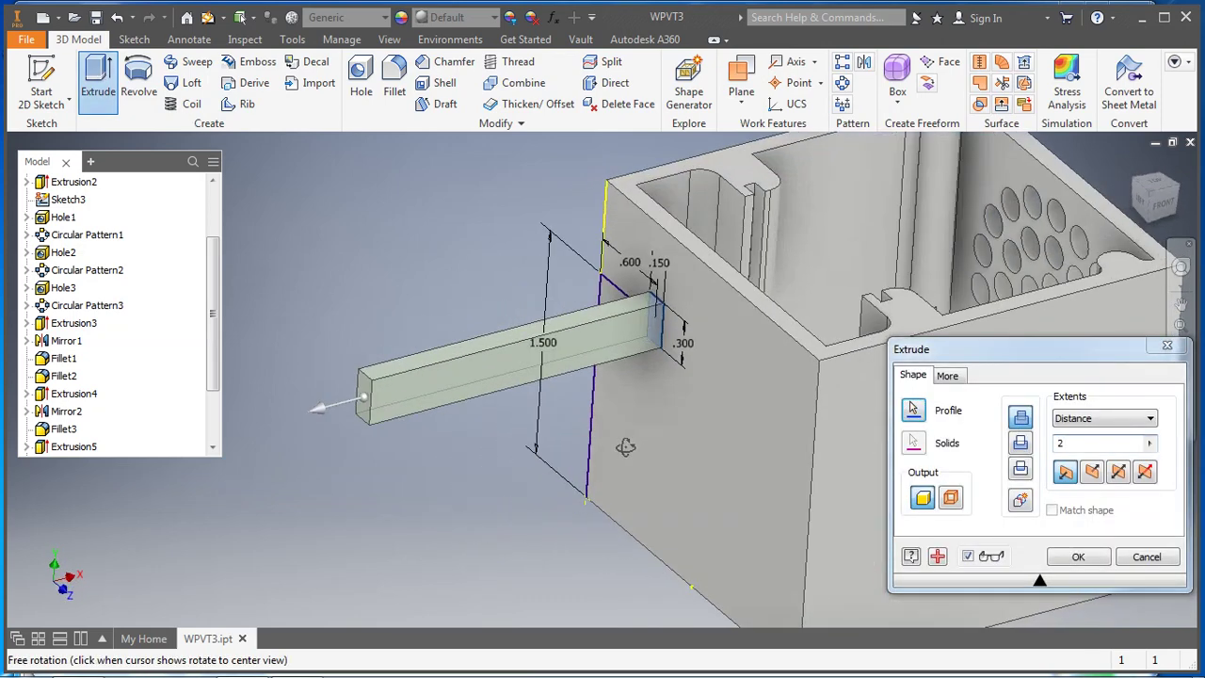
{"action": "left_click", "coordinate": [1022, 447]}
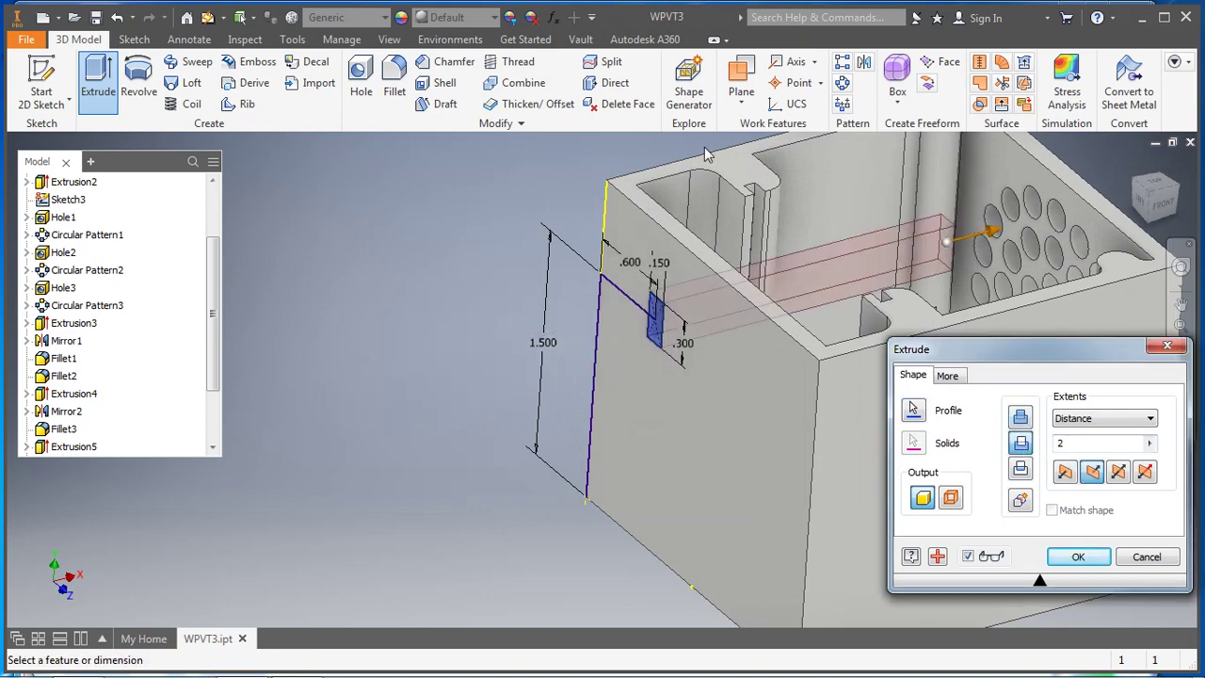
{"action": "mouse_move", "coordinate": [454, 220]}
{"action": "middle_mouse_down", "text": "shift"}
{"action": "mouse_move", "coordinate": [487, 258]}
{"action": "mouse_move", "coordinate": [450, 233]}
{"action": "middle_mouse_up", "text": "shift"}
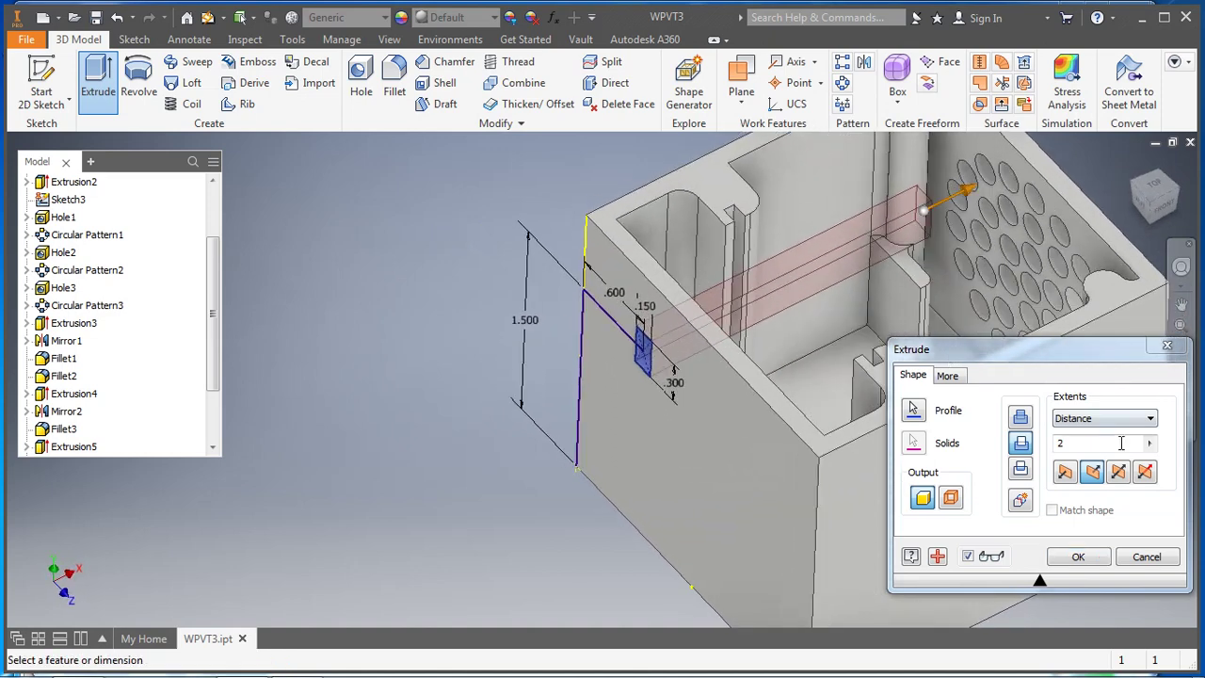
Make the cut end at the wall's inner face instead of 0.125 in and apply it
{"action": "double_click", "coordinate": [1058, 443]}
{"action": "type", "text": ".125"}
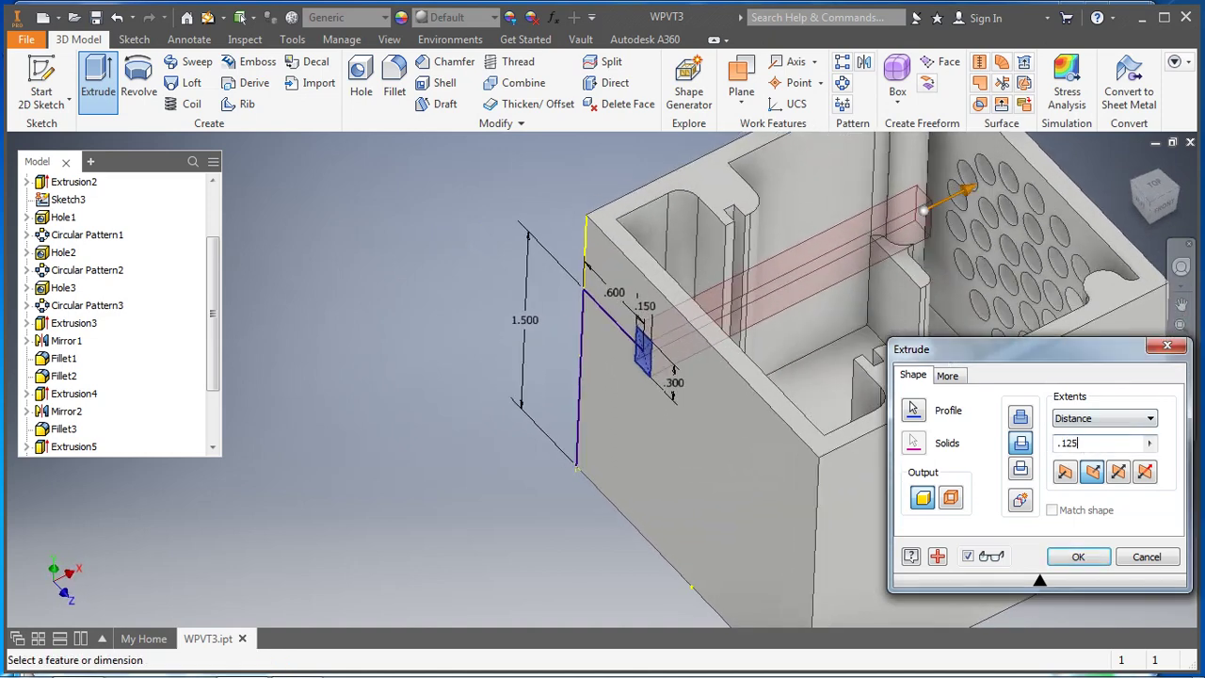
{"action": "middle_click_drag", "start_coordinate": [513, 203], "coordinate": [454, 220], "text": "shift"}
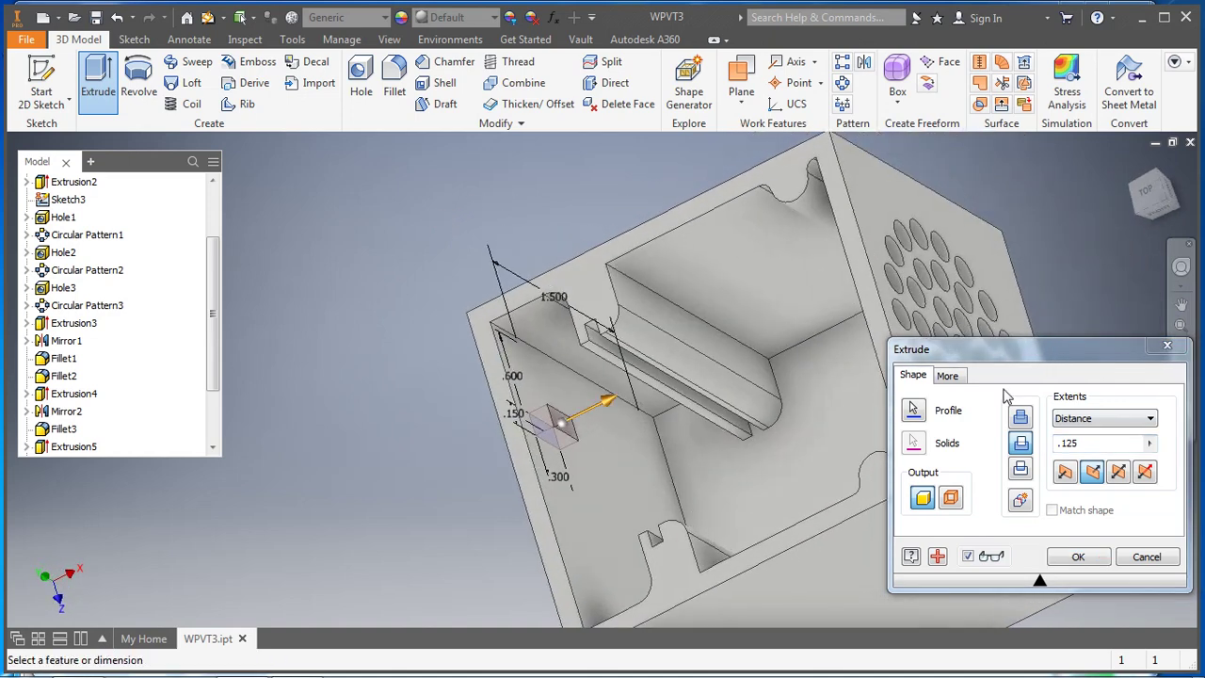
{"action": "left_click", "coordinate": [1102, 418]}
{"action": "left_click", "coordinate": [1073, 454]}
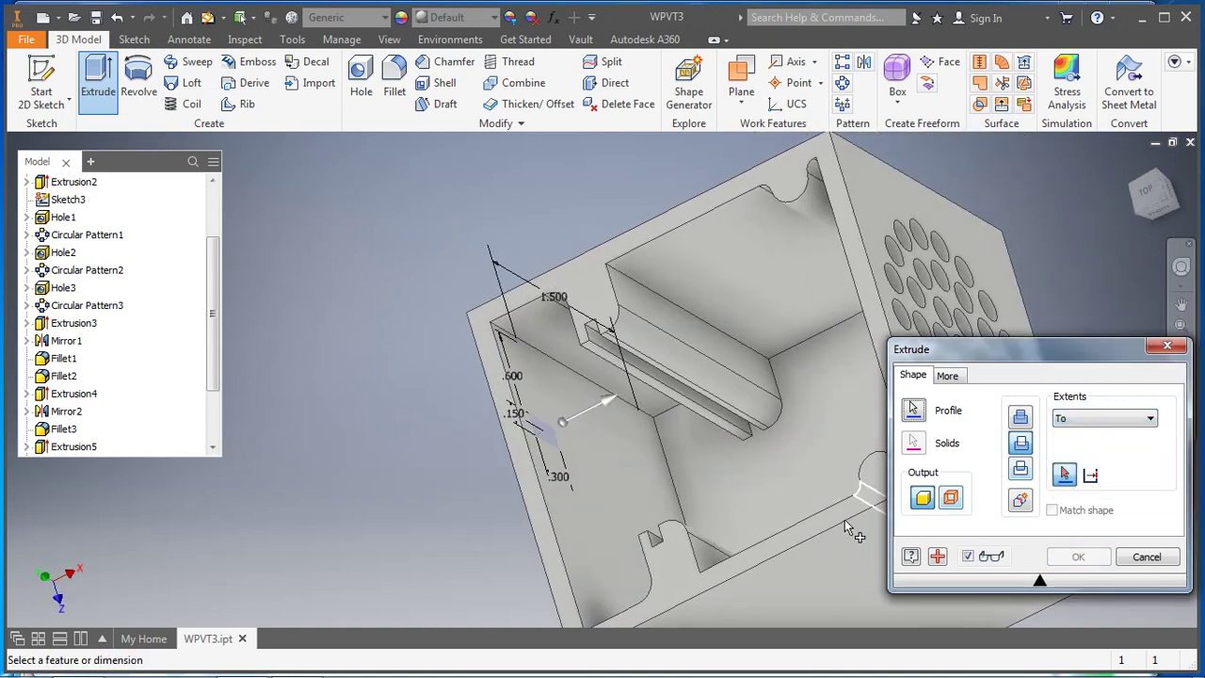
{"action": "left_click", "coordinate": [613, 505]}
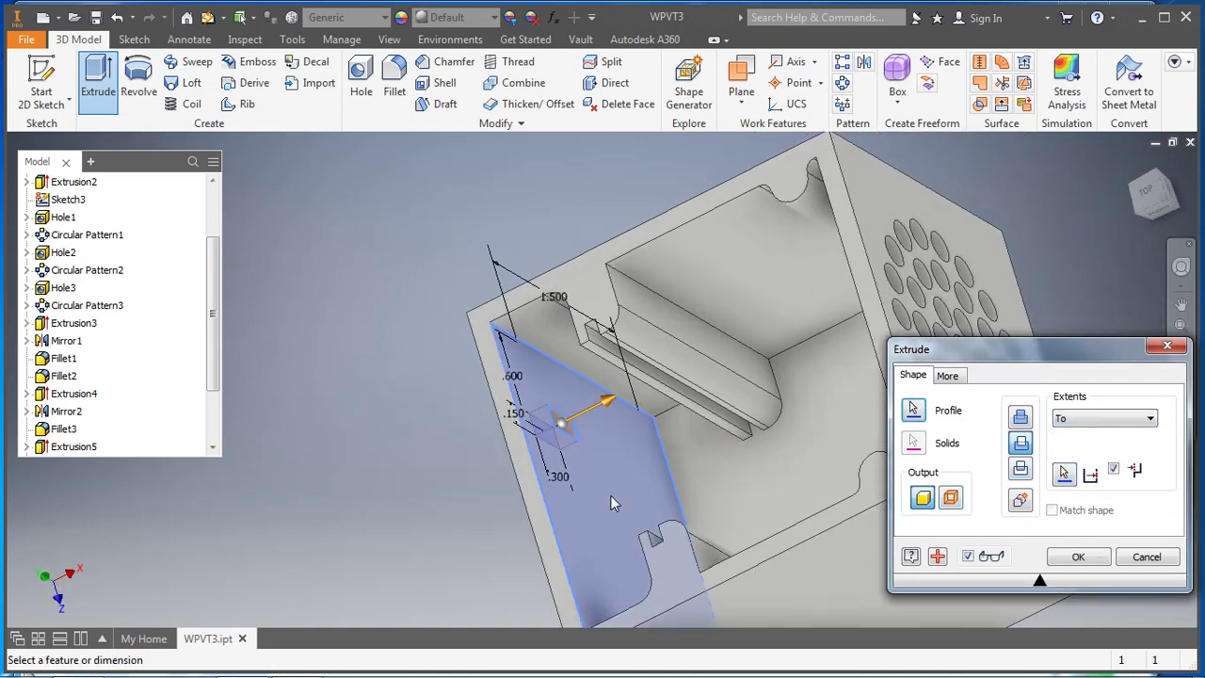
{"action": "left_click", "coordinate": [1074, 559]}
{"action": "left_click_drag", "start_coordinate": [436, 532], "coordinate": [616, 495]}
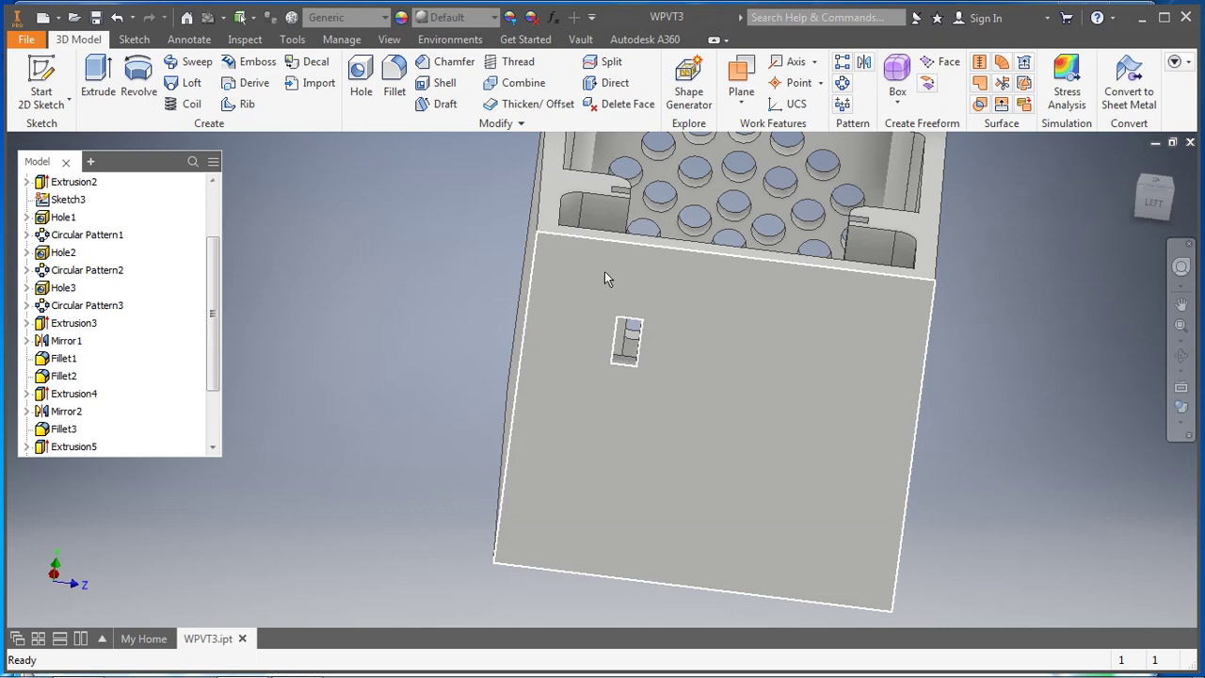
Start a sketch on the back wall and draw a 0.150 in line up from the slot's top edge
{"action": "left_click", "coordinate": [40, 85]}
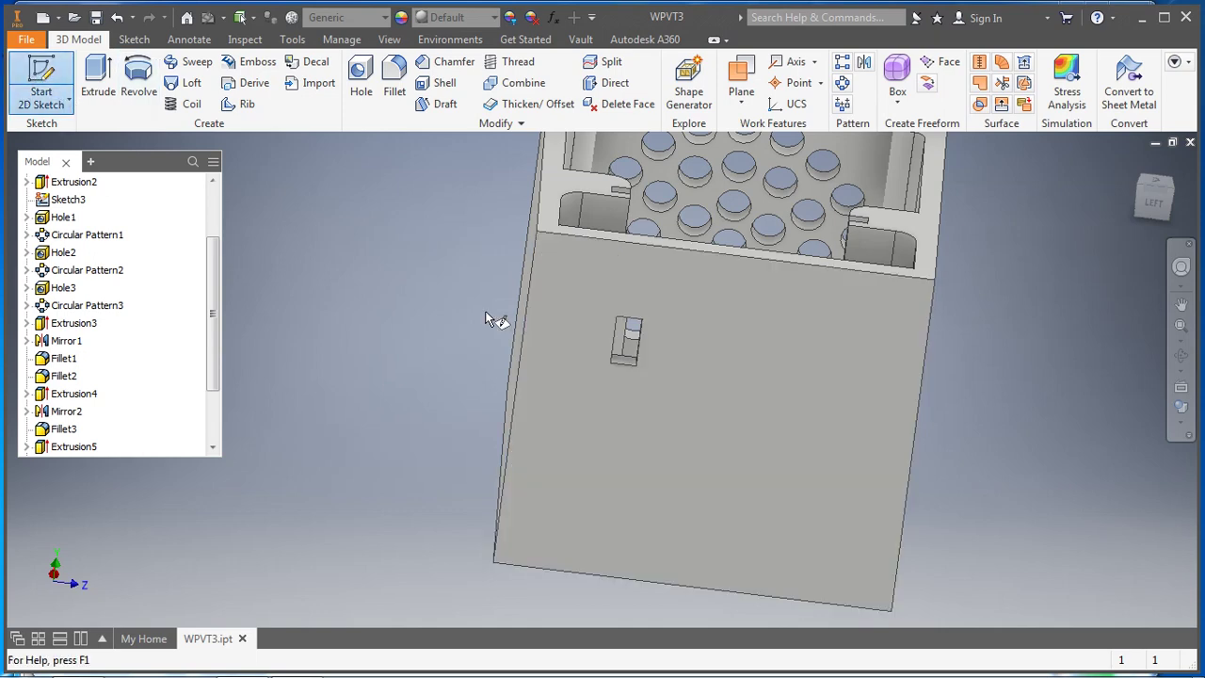
{"action": "left_click", "coordinate": [685, 583]}
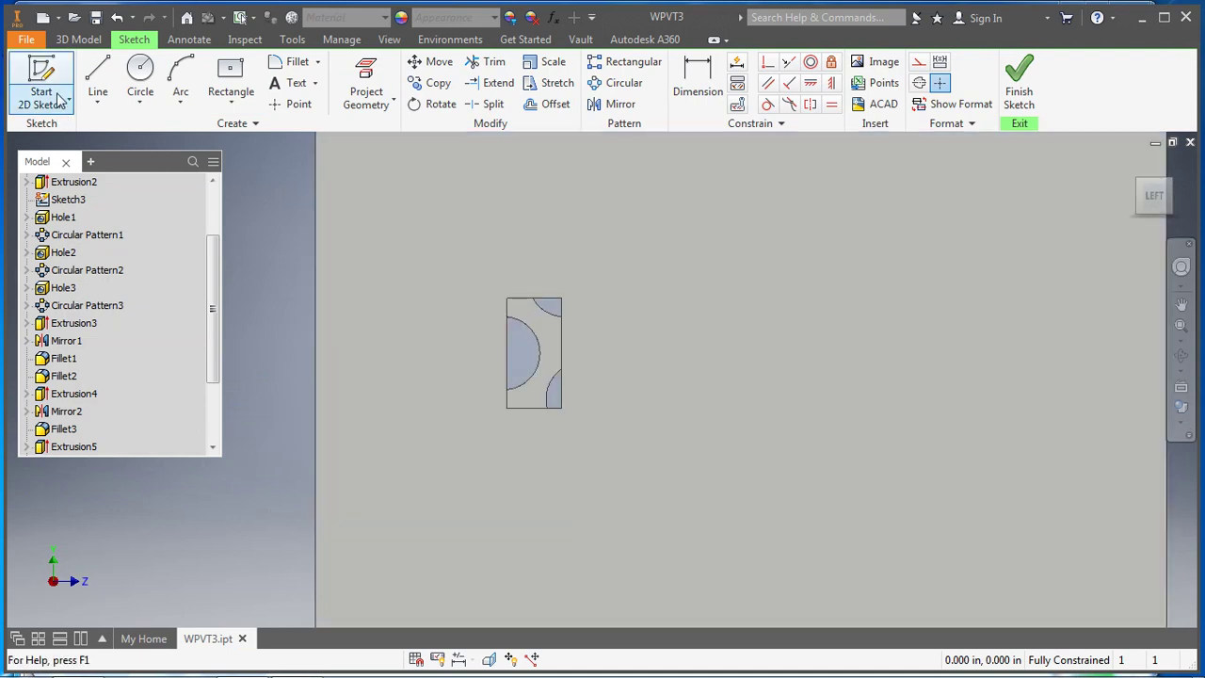
{"action": "middle_click_drag", "start_coordinate": [628, 425], "coordinate": [647, 439], "text": "shift"}
{"action": "left_click", "coordinate": [98, 80]}
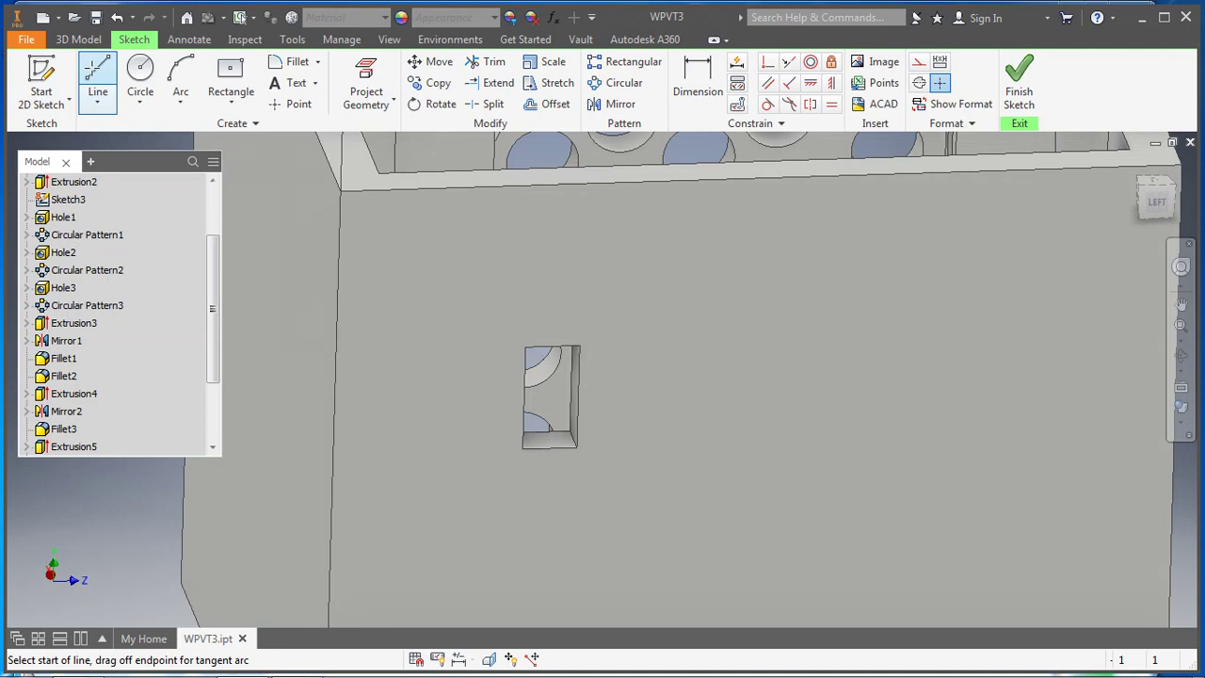
{"action": "left_click", "coordinate": [526, 347]}
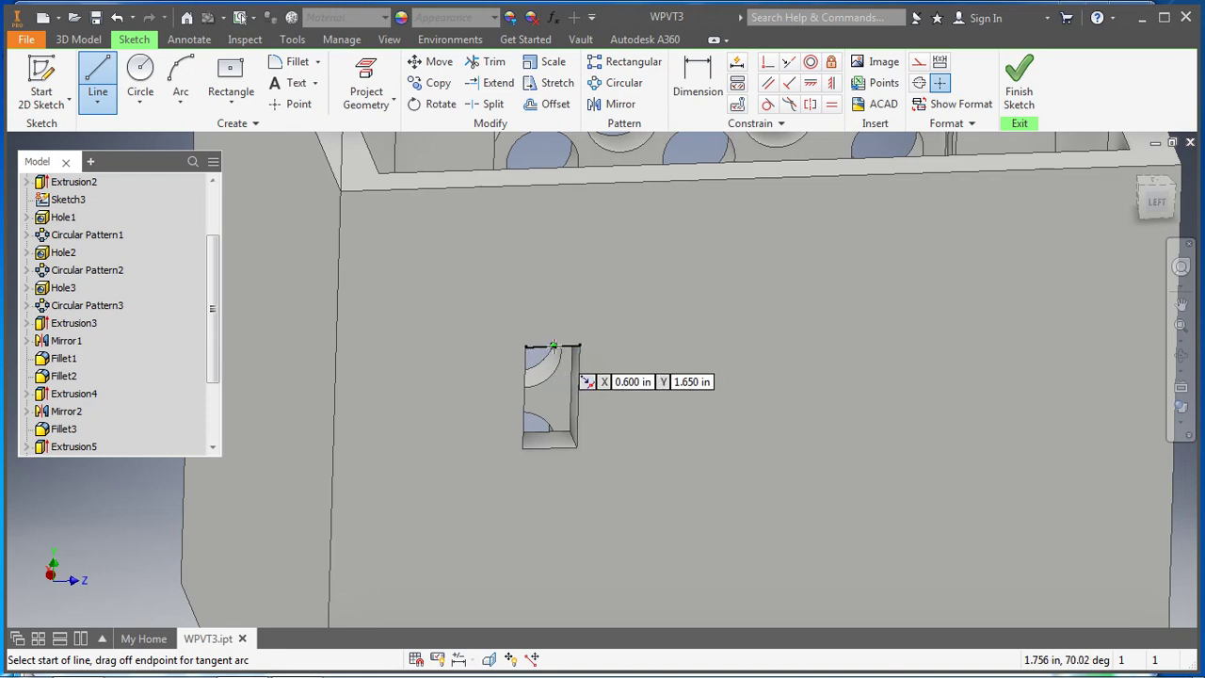
{"action": "left_click", "coordinate": [553, 345]}
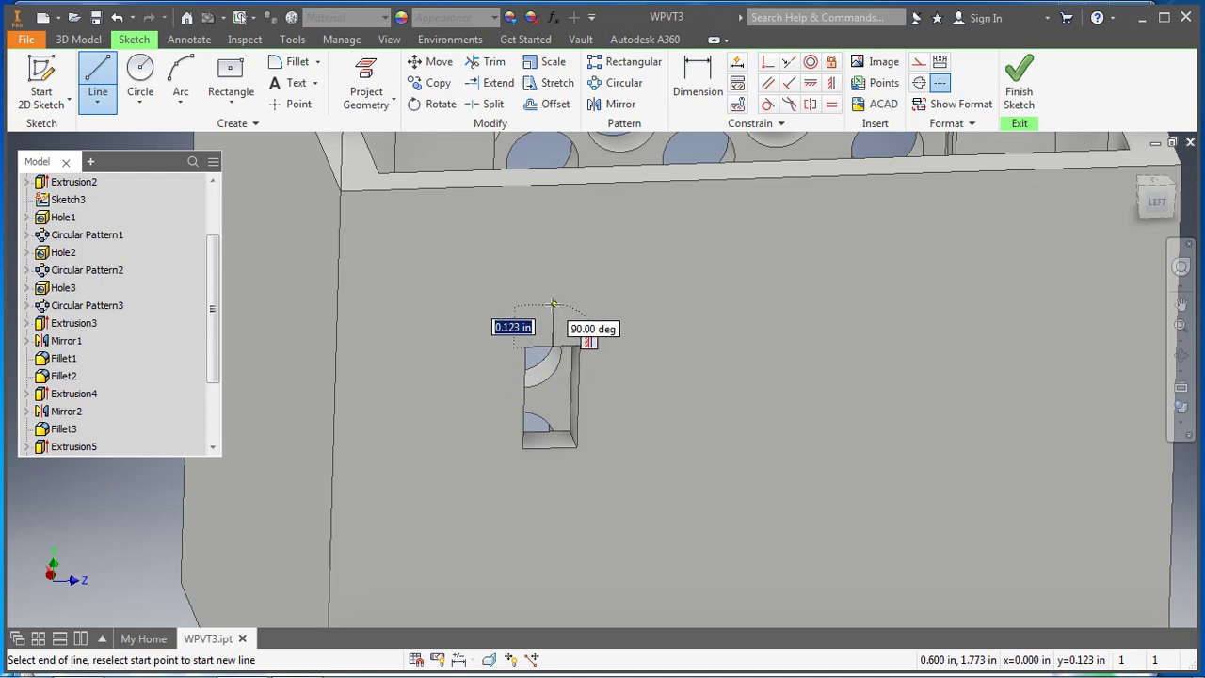
{"action": "type", "text": ".1"}
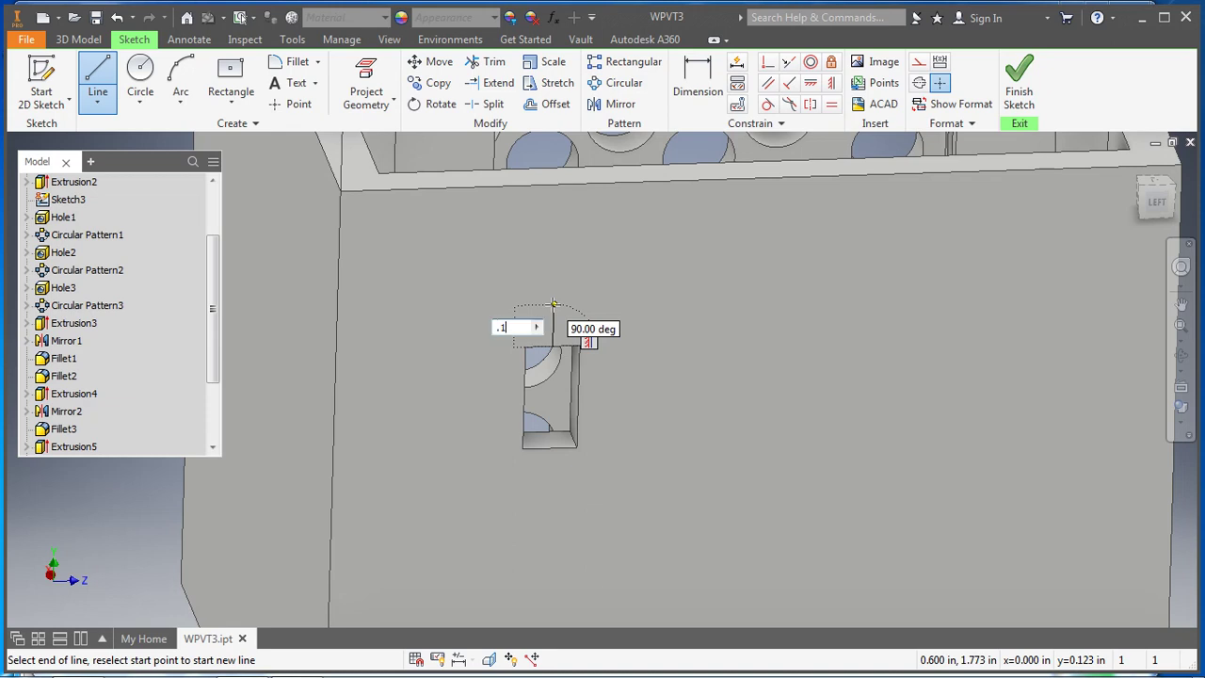
{"action": "type", "text": "5"}
{"action": "key", "text": "Return"}
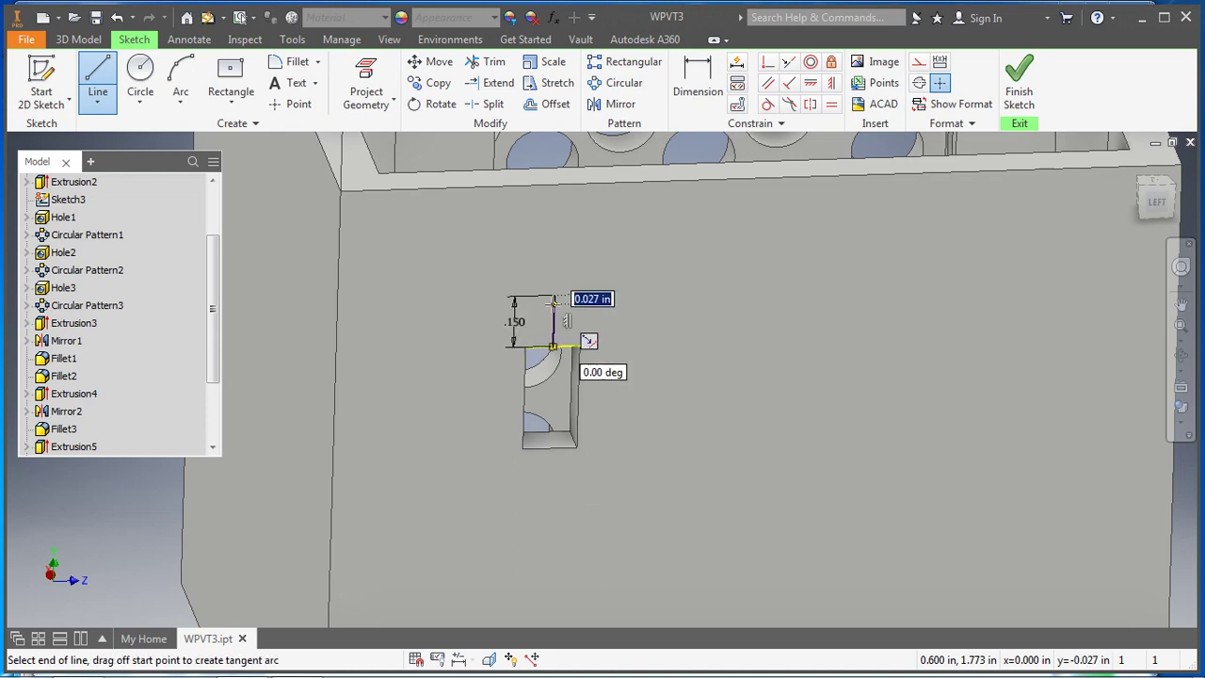
{"action": "key", "text": "Escape"}
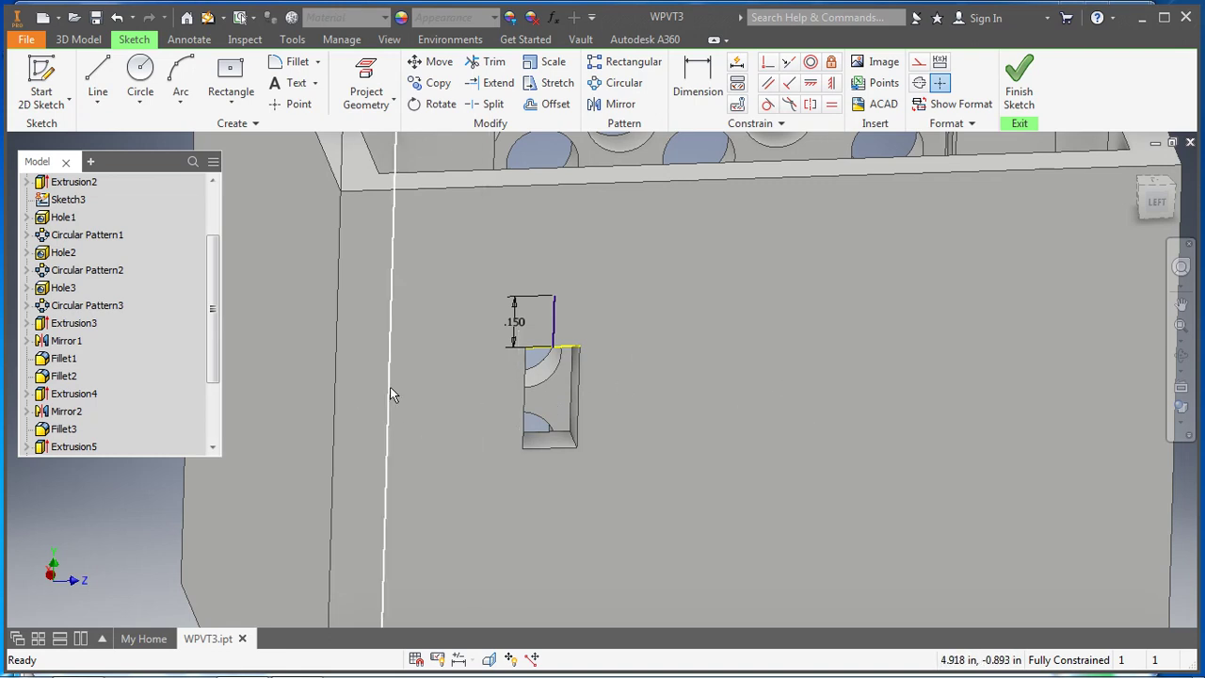
Draw a 0.150 in line down from the slot's bottom edge
{"action": "left_click", "coordinate": [698, 423]}
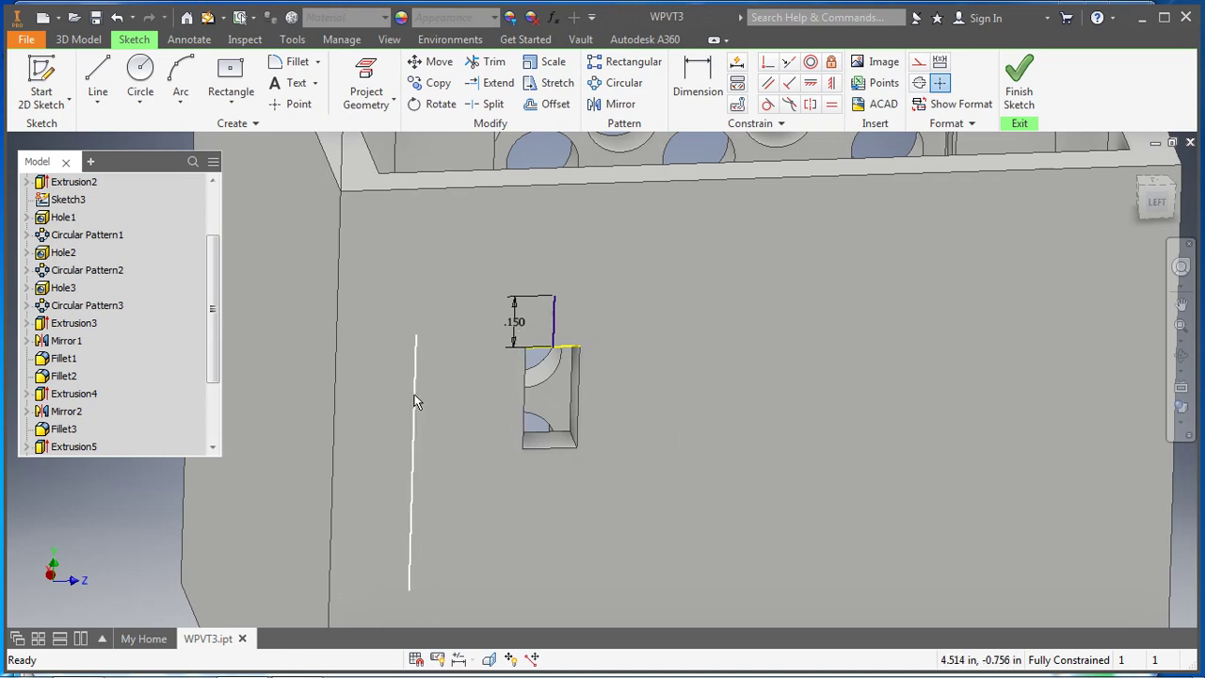
{"action": "key", "text": "c"}
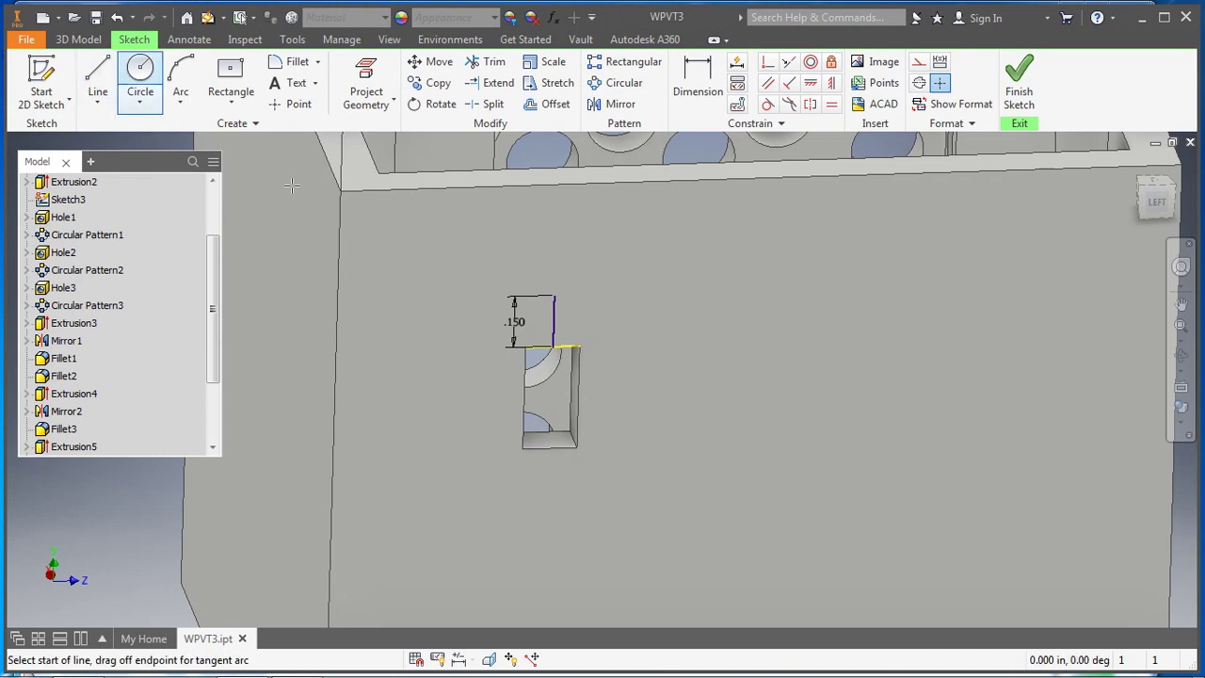
{"action": "key", "text": "l"}
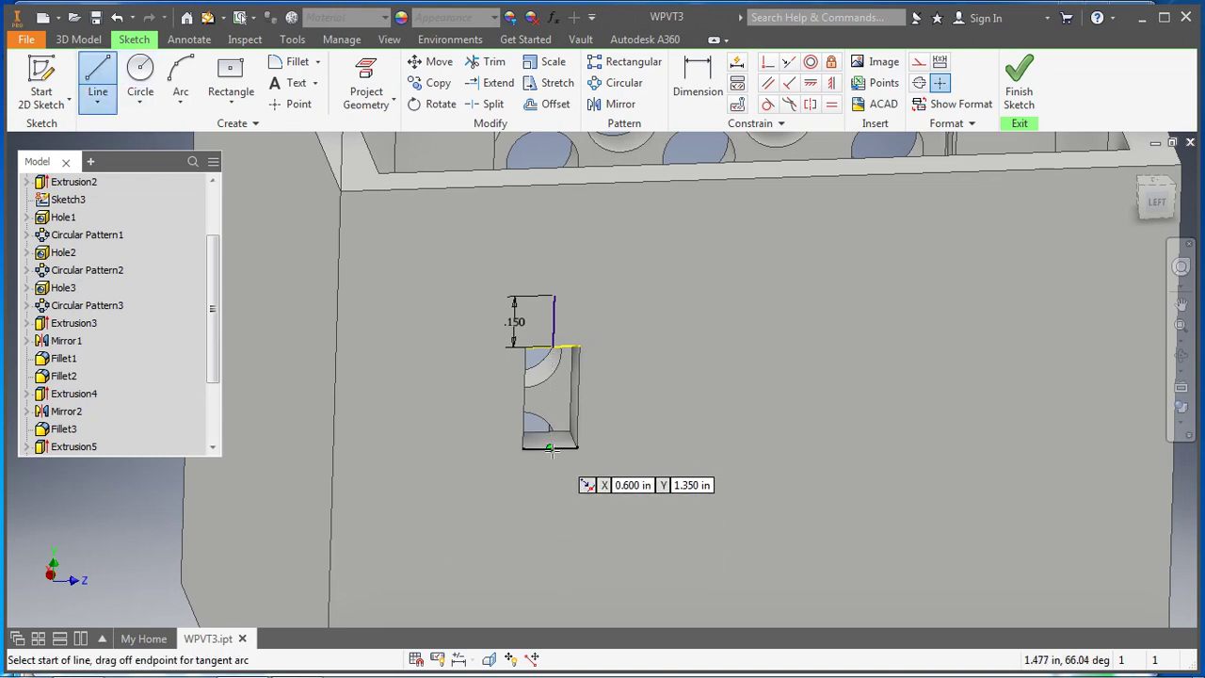
{"action": "left_click", "coordinate": [551, 450]}
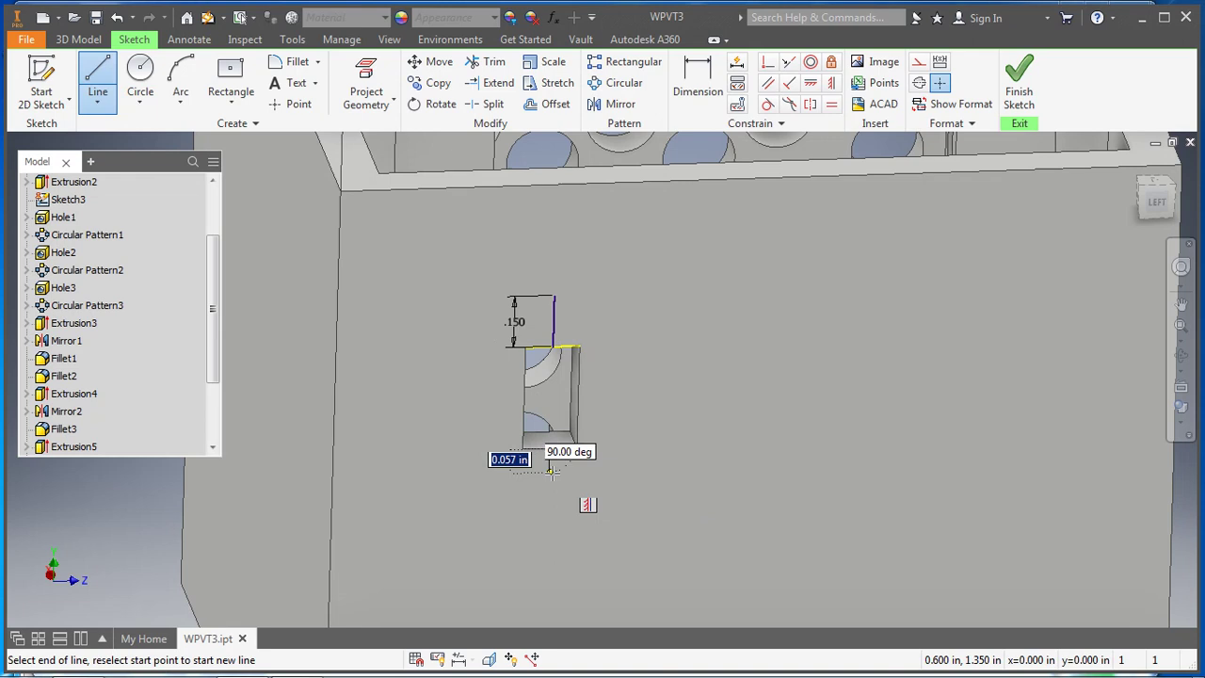
{"action": "type", "text": ".15"}
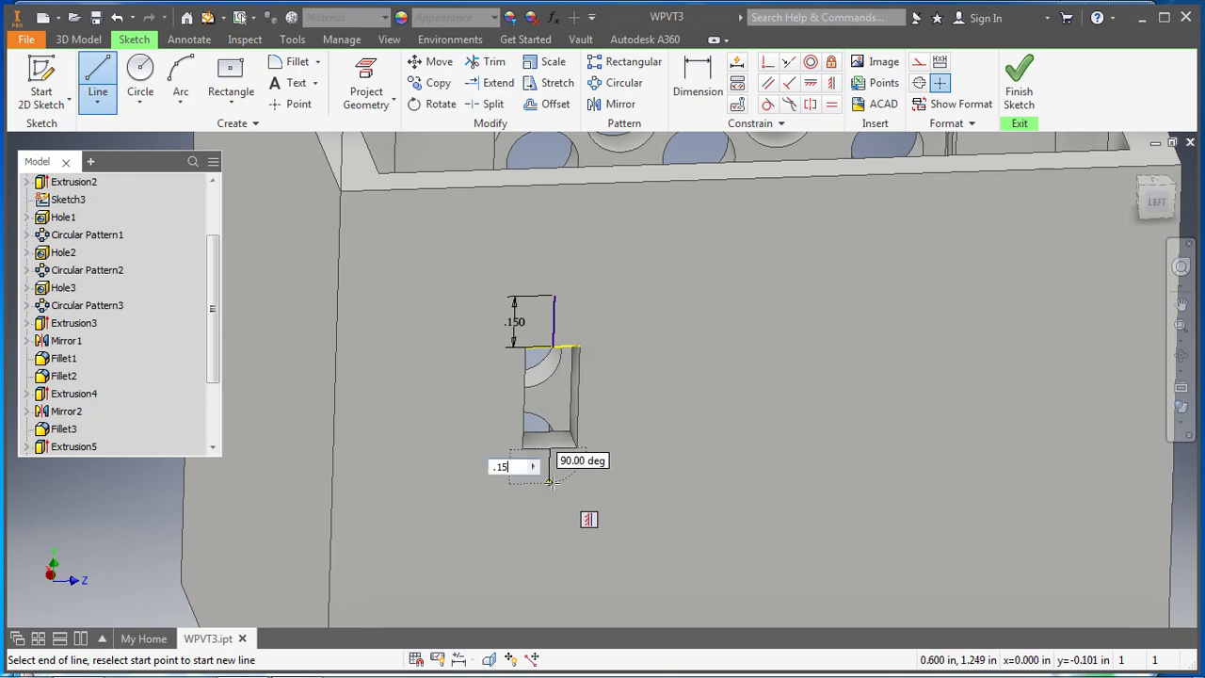
{"action": "key", "text": "Return"}
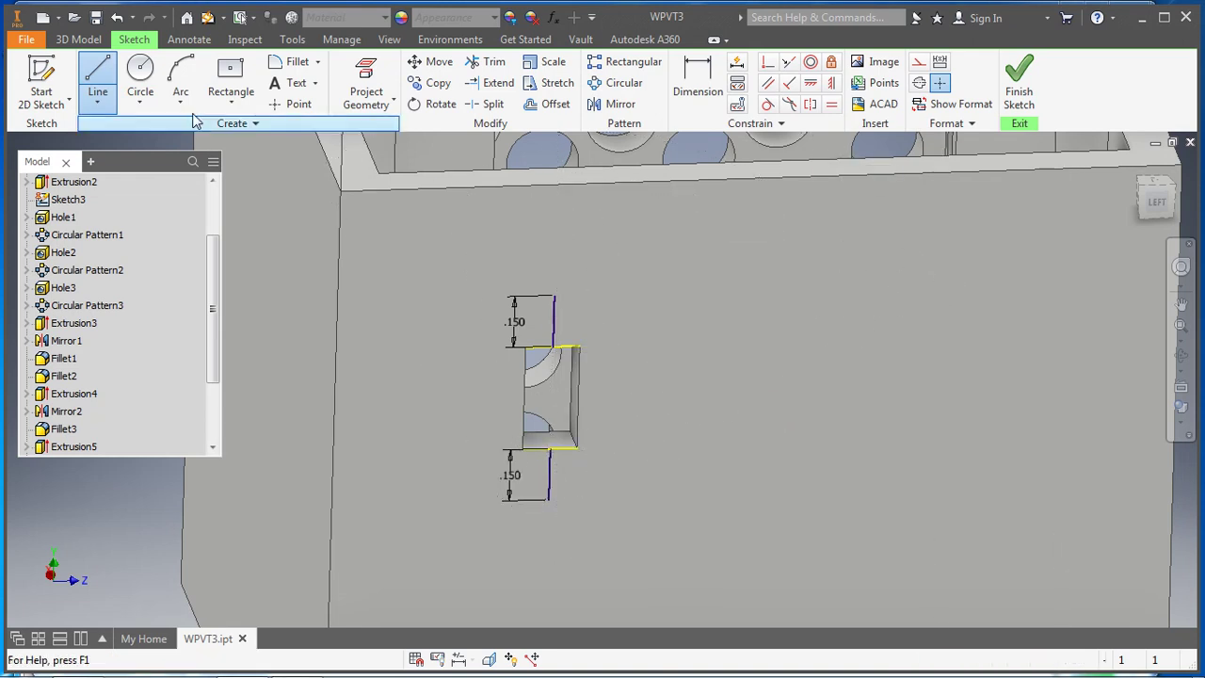
{"action": "key", "text": "Escape"}
Place sketch points at the outer ends of both lines and finish the sketch
{"action": "left_click", "coordinate": [291, 104]}
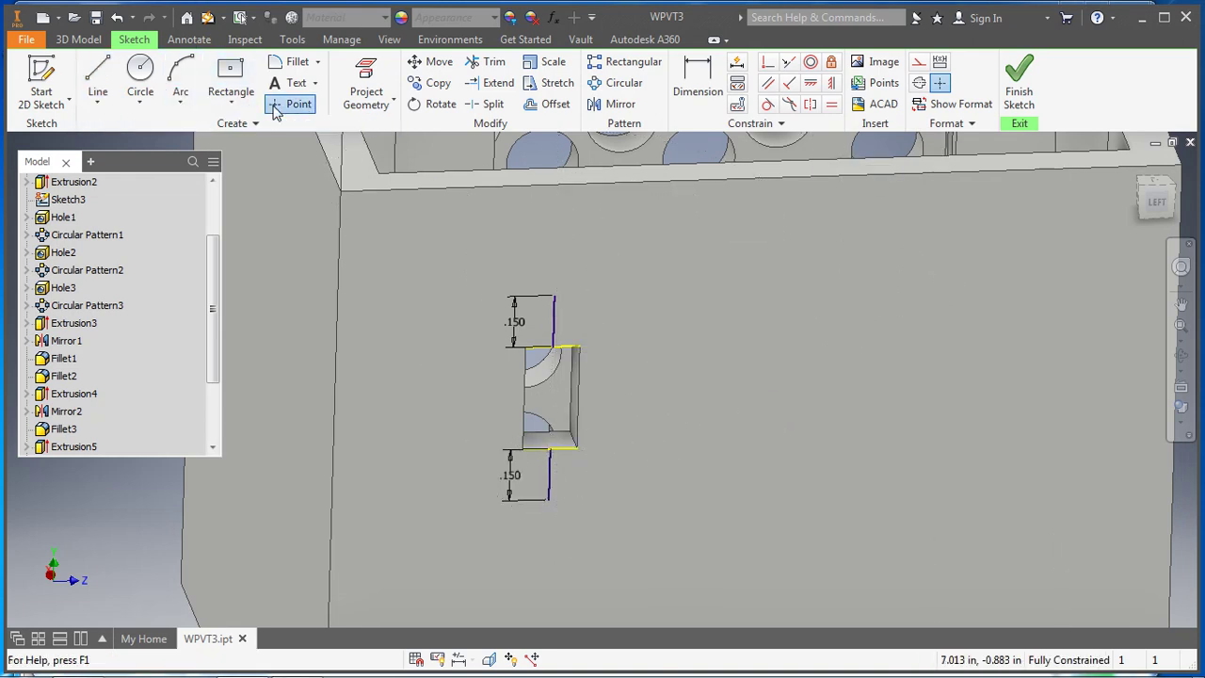
{"action": "left_click", "coordinate": [554, 295]}
{"action": "left_click", "coordinate": [549, 499]}
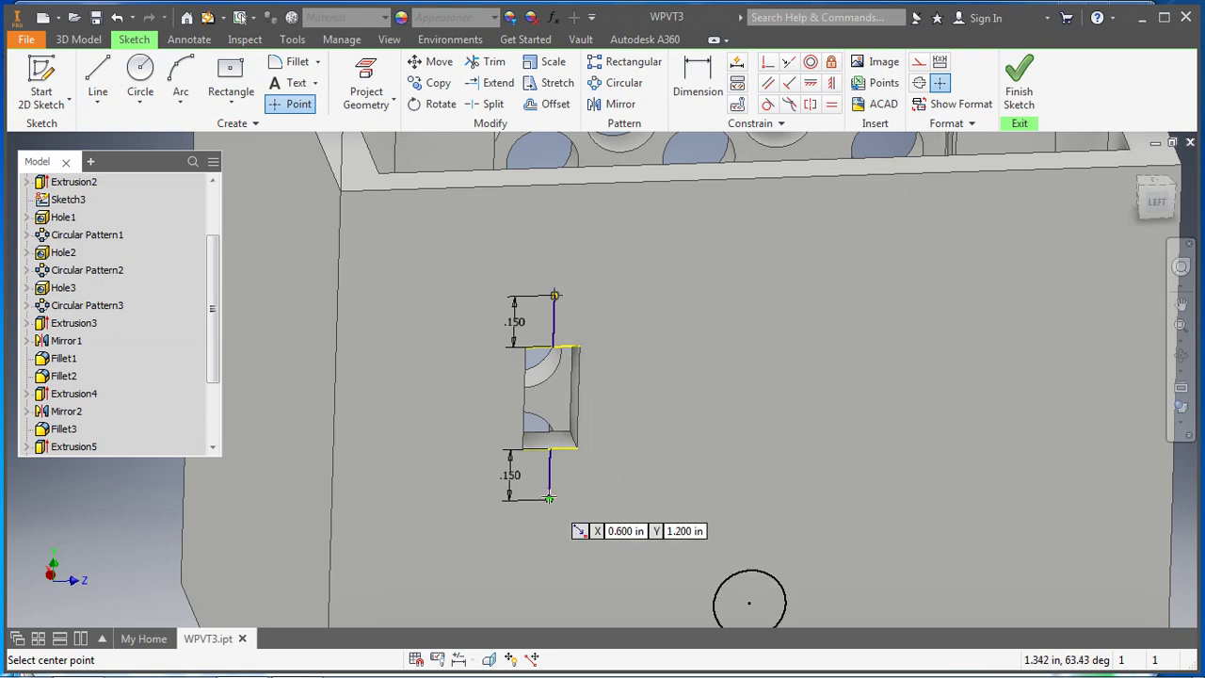
{"action": "left_click", "coordinate": [1017, 94]}
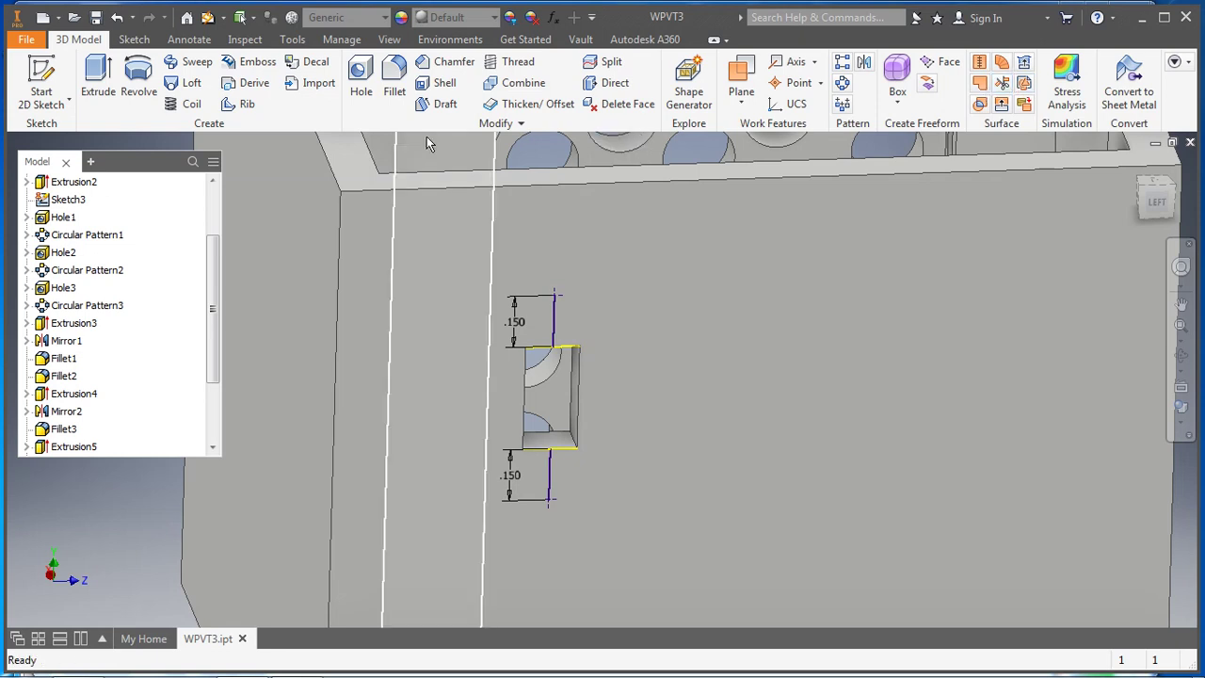
Create a hole at both sketch points and set the diameter to 0.1 in
{"action": "left_click", "coordinate": [362, 76]}
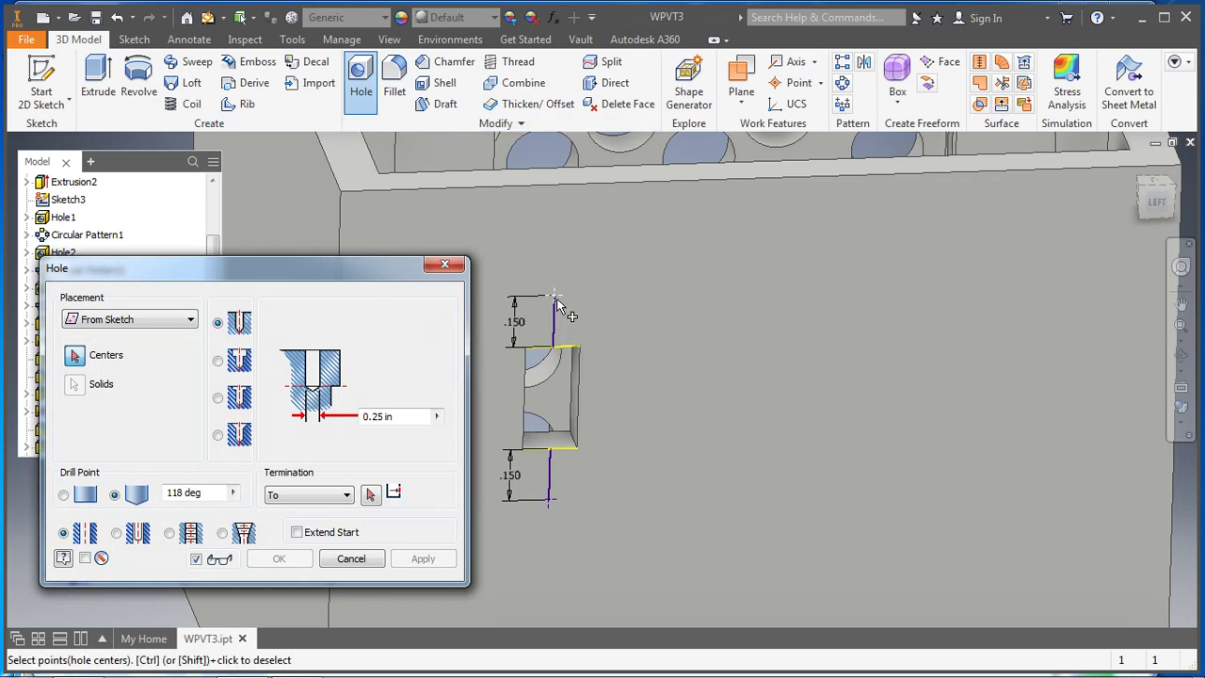
{"action": "left_click", "coordinate": [560, 305]}
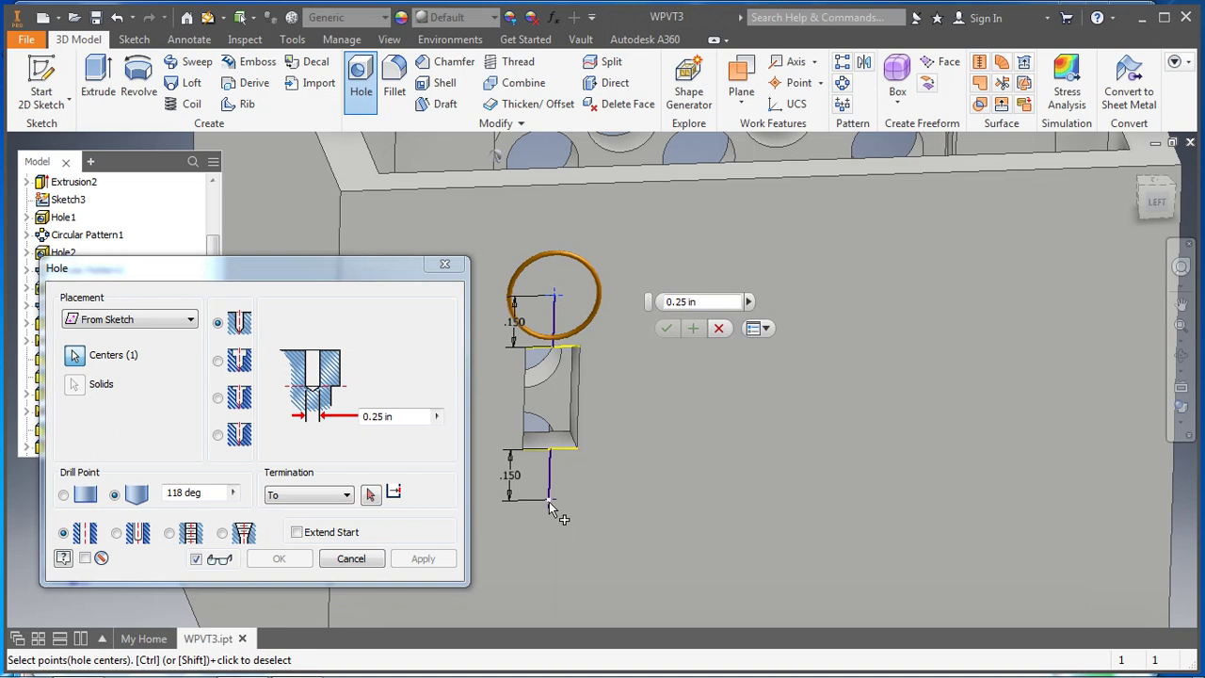
{"action": "left_click", "coordinate": [549, 500]}
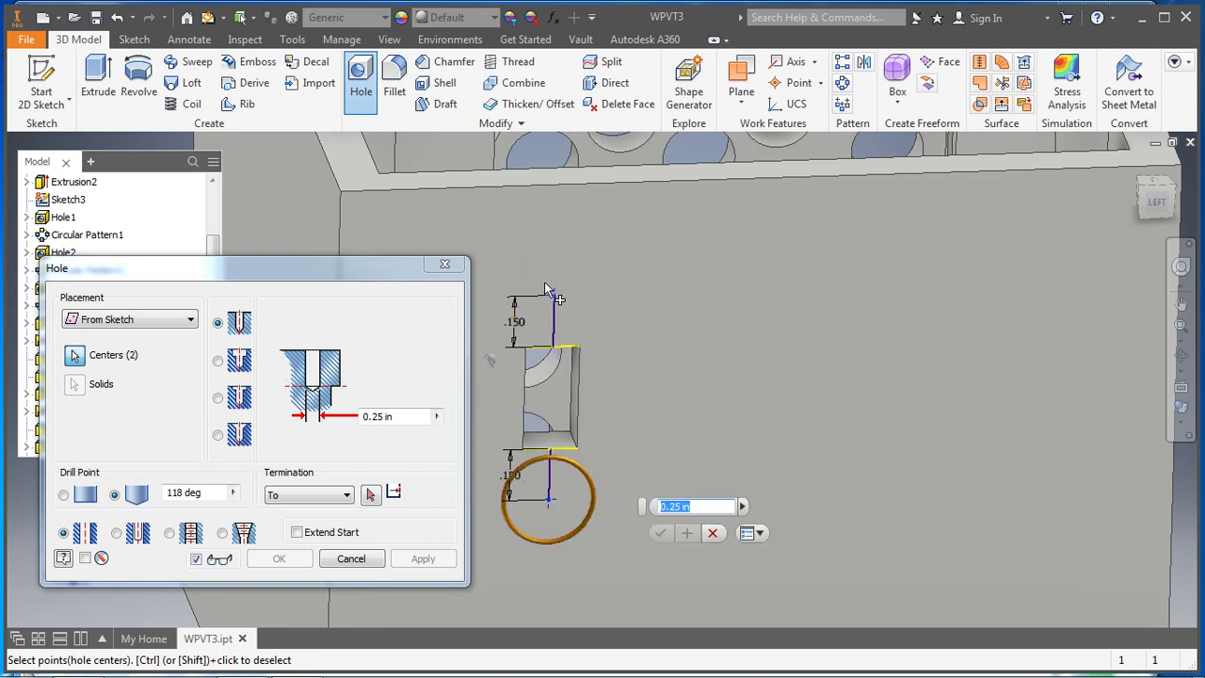
{"action": "left_click", "coordinate": [410, 416]}
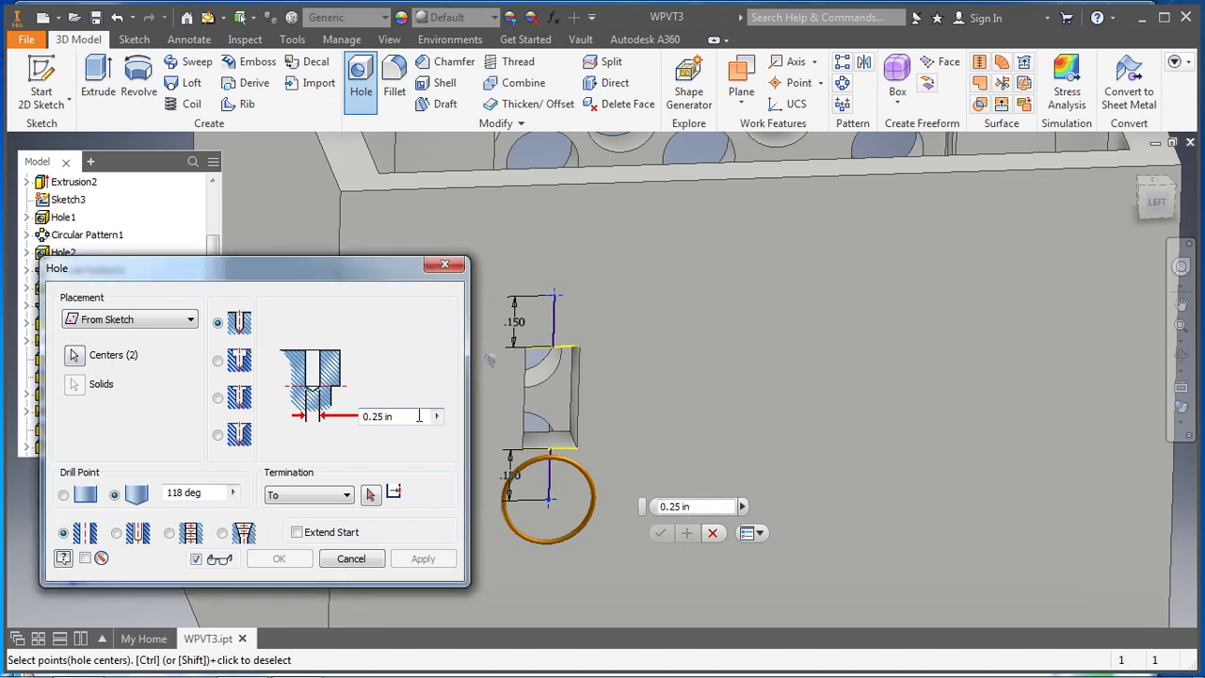
{"action": "left_click_drag", "start_coordinate": [419, 416], "coordinate": [362, 421]}
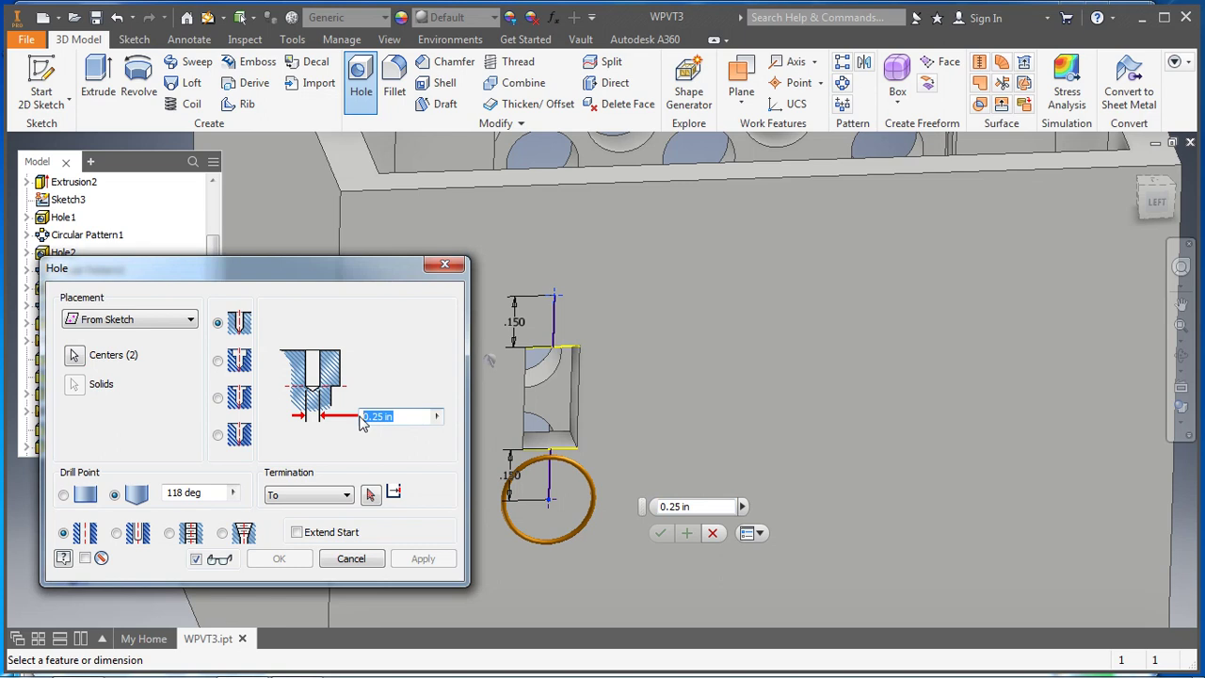
{"action": "type", "text": ".1"}
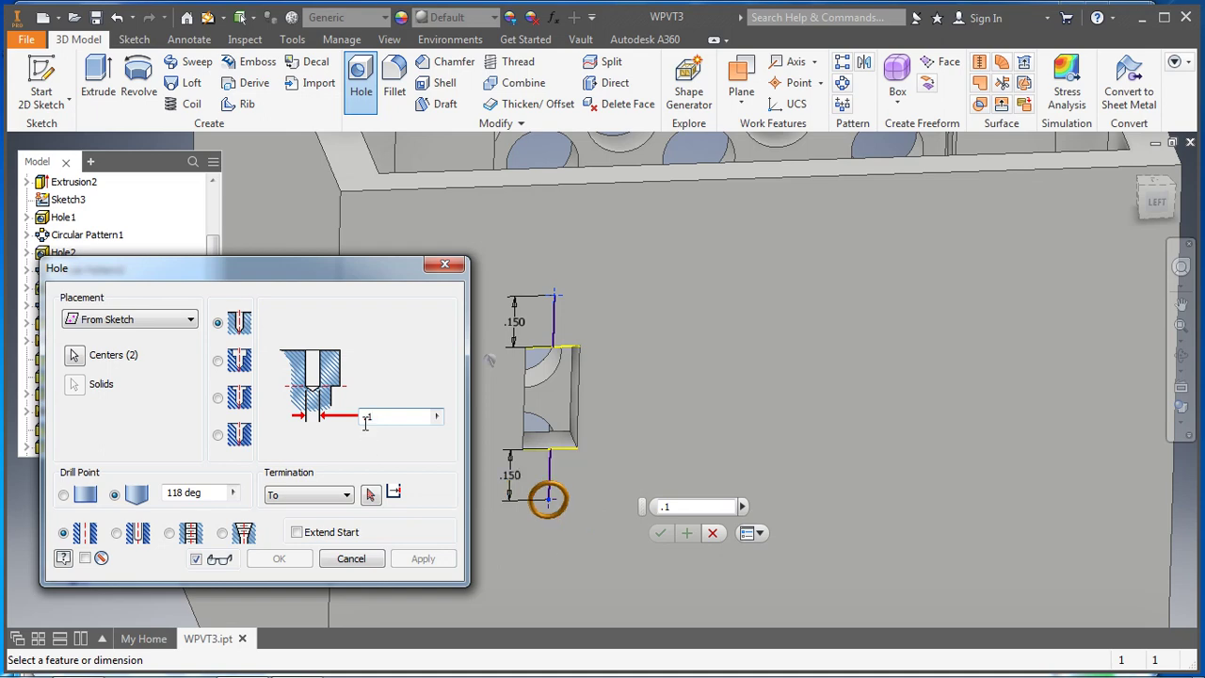
Set the holes to terminate at the box wall's inner face
{"action": "left_click", "coordinate": [371, 494]}
{"action": "middle_click_drag", "start_coordinate": [527, 405], "coordinate": [743, 400], "text": "shift"}
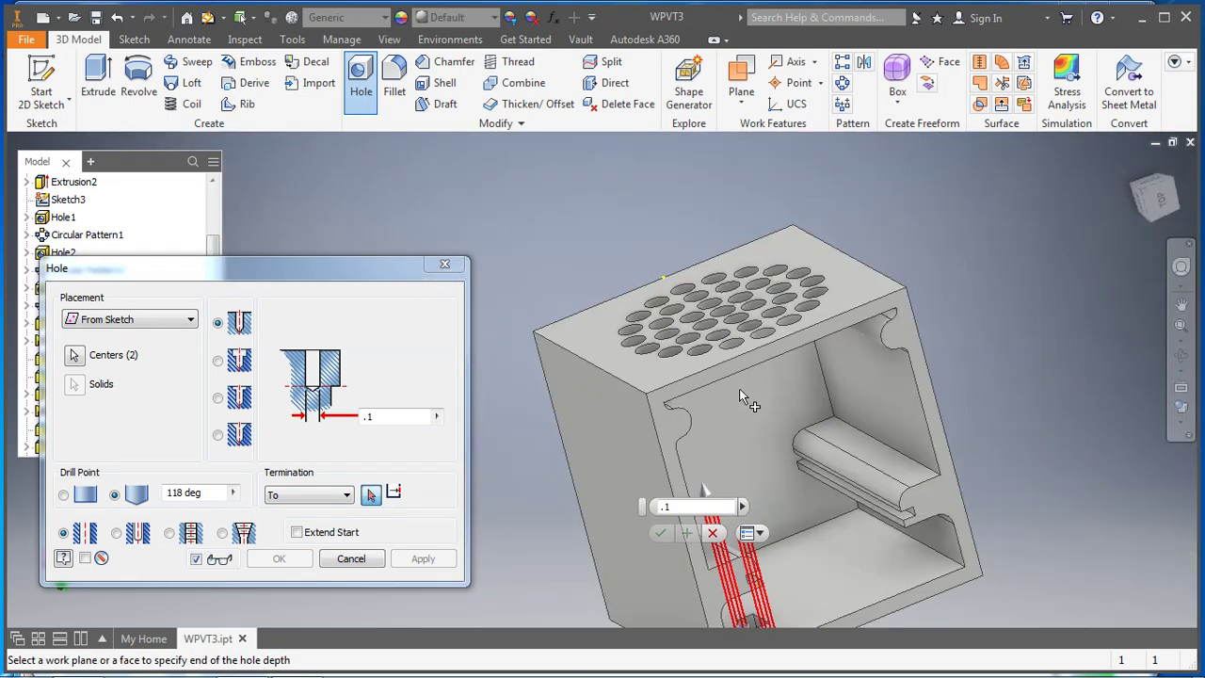
{"action": "left_click", "coordinate": [822, 562]}
{"action": "middle_click_drag", "start_coordinate": [1012, 555], "coordinate": [772, 528], "text": "shift"}
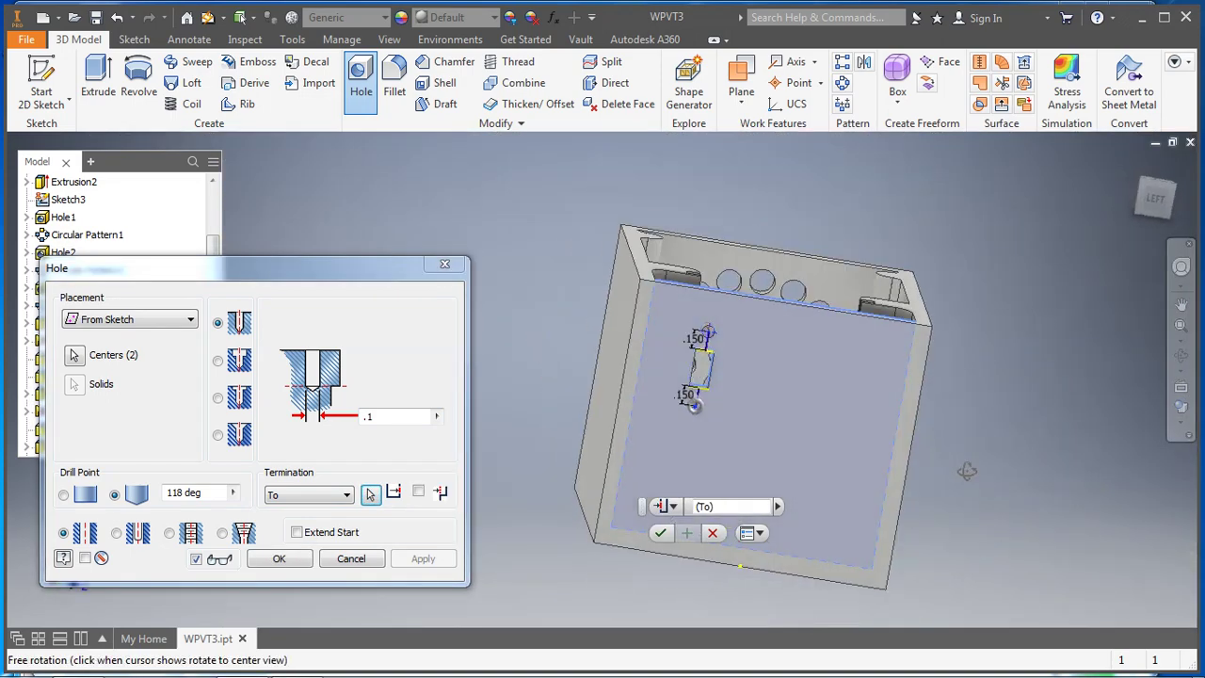
{"action": "left_click", "coordinate": [301, 559]}
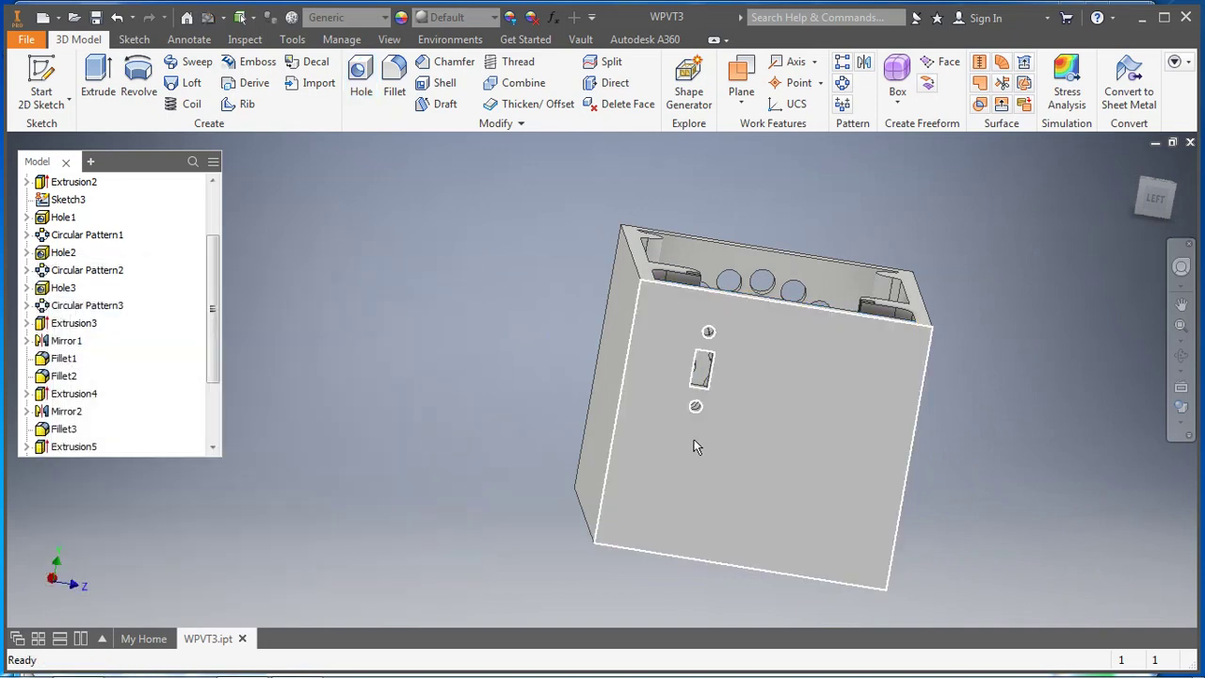
{"action": "scroll", "coordinate": [805, 384], "scroll_direction": "up", "scroll_amount": 3}
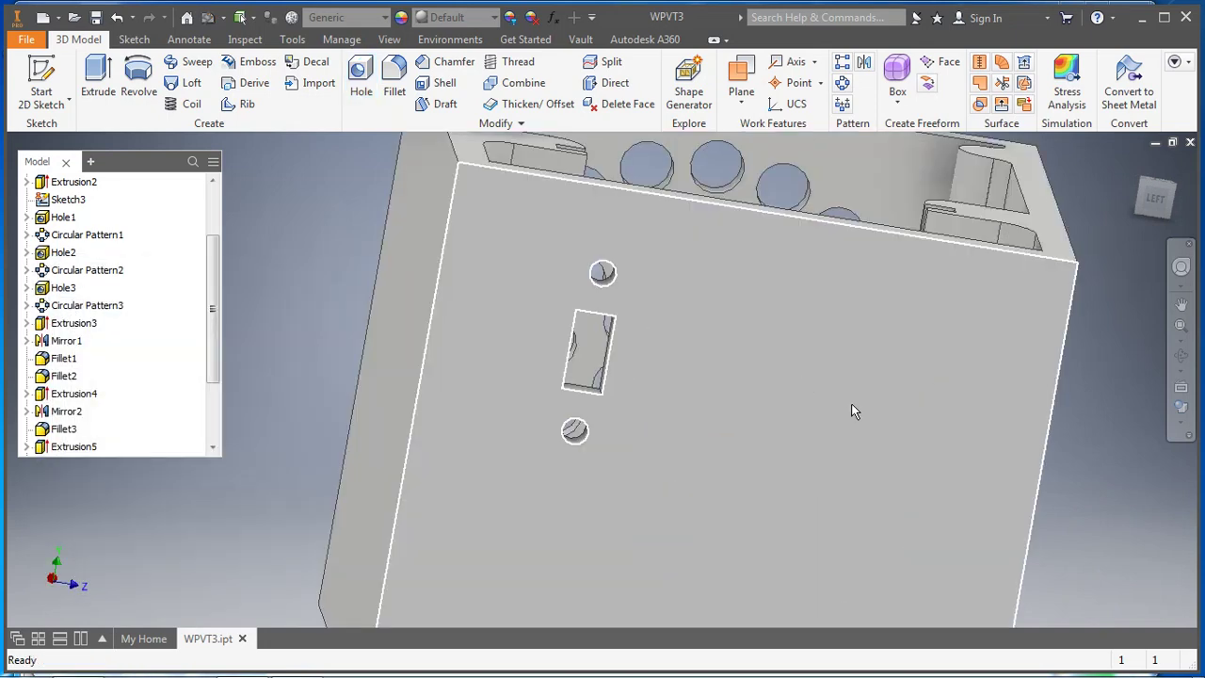
{"action": "middle_click_drag", "start_coordinate": [853, 409], "coordinate": [771, 407], "text": "shift"}
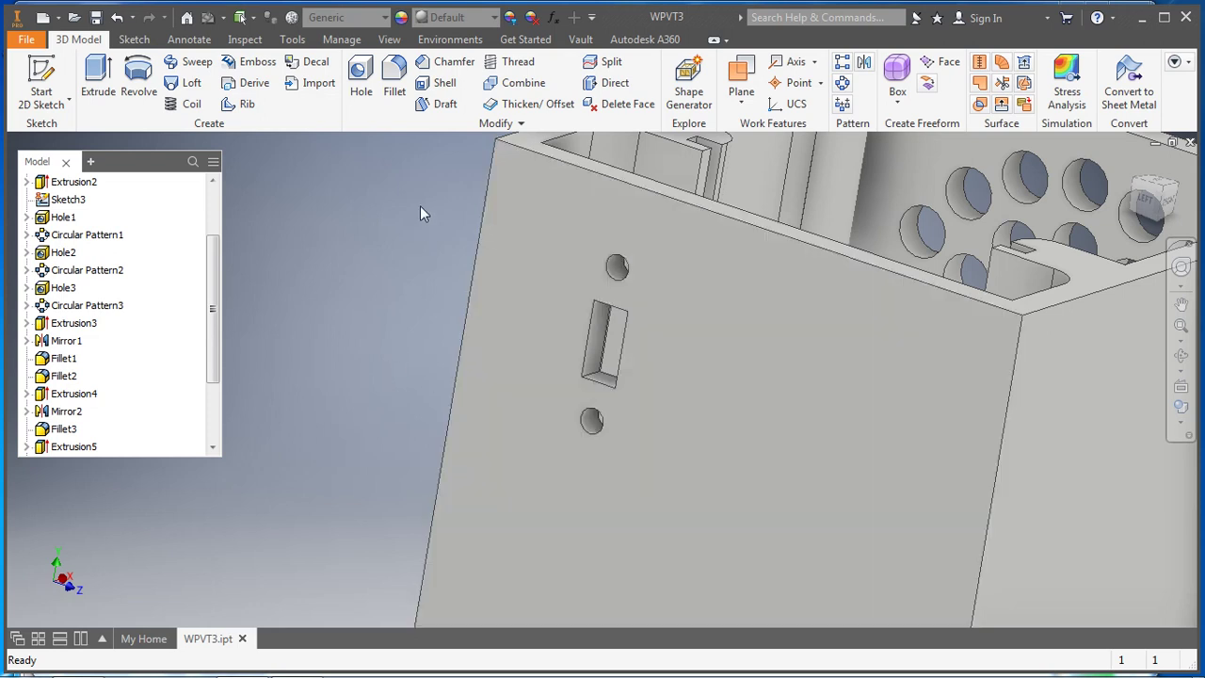
Chamfer the upper and lower screw-hole edges with a 0.07 in distance
{"action": "left_click", "coordinate": [444, 64]}
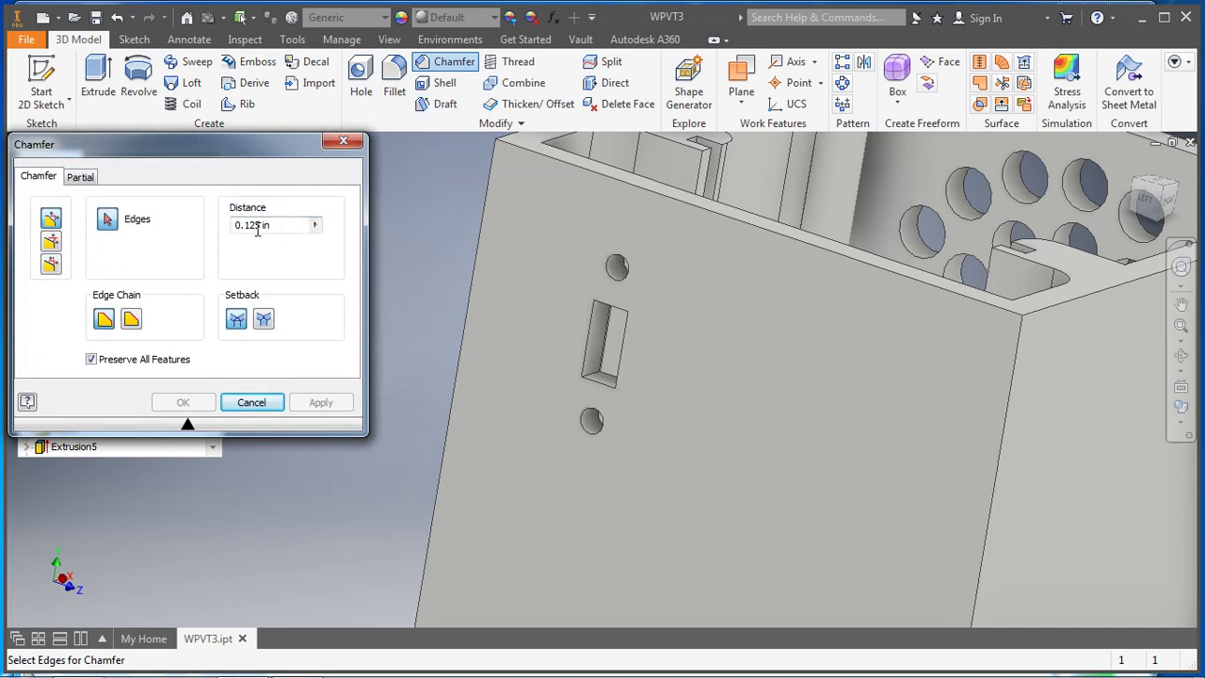
{"action": "left_click_drag", "start_coordinate": [293, 226], "coordinate": [221, 224]}
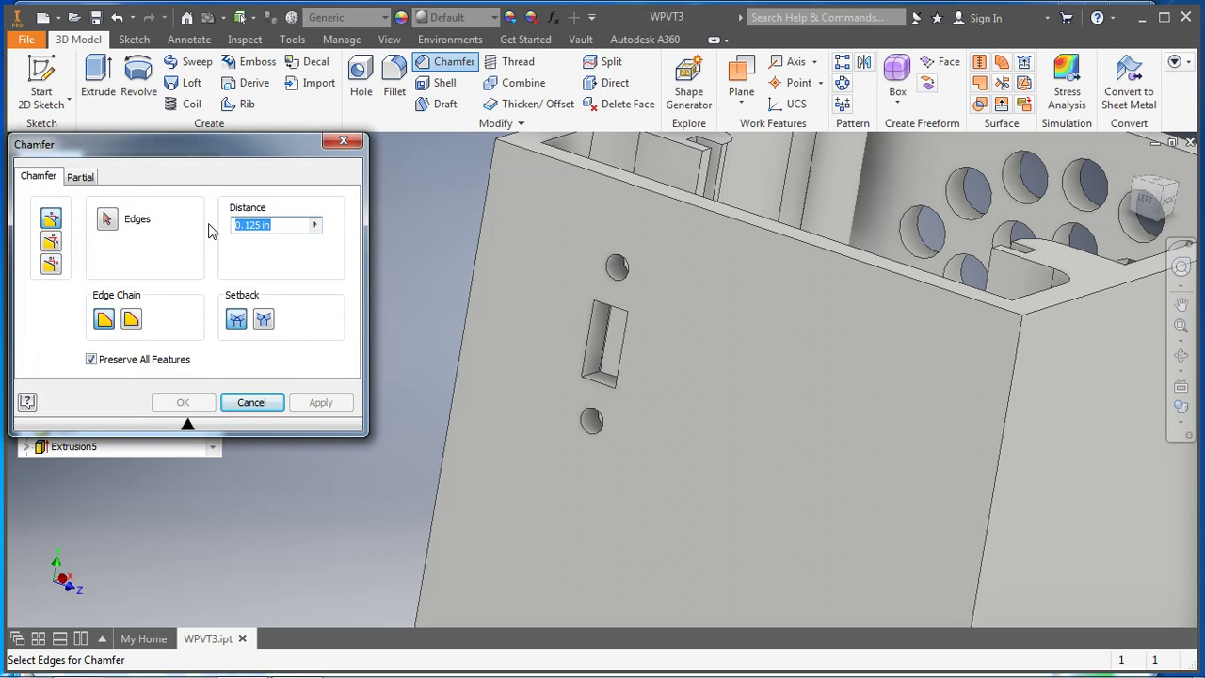
{"action": "type", "text": ".07"}
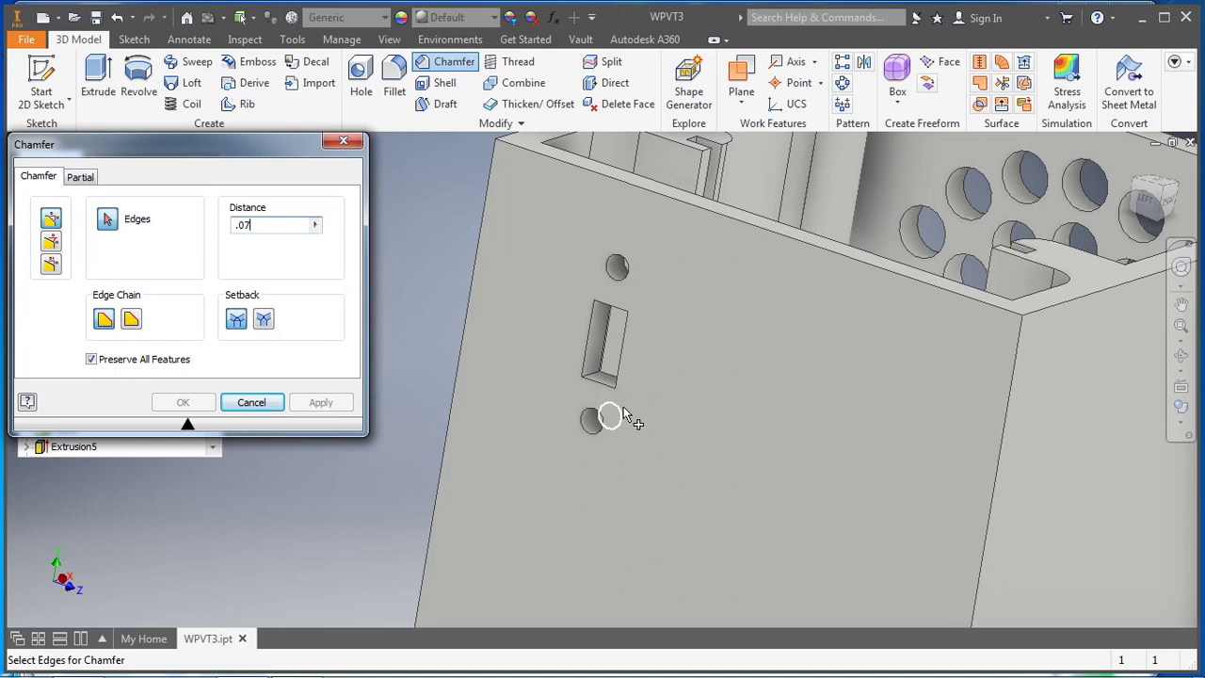
{"action": "left_click", "coordinate": [625, 267]}
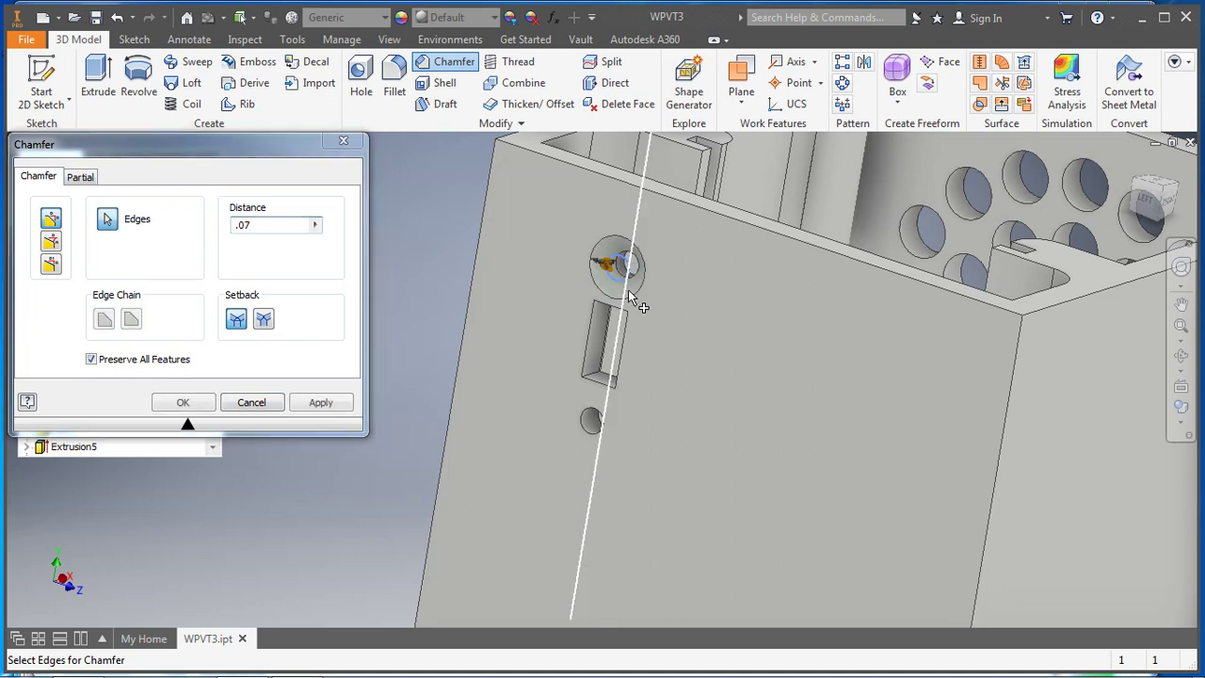
{"action": "left_click", "coordinate": [599, 423]}
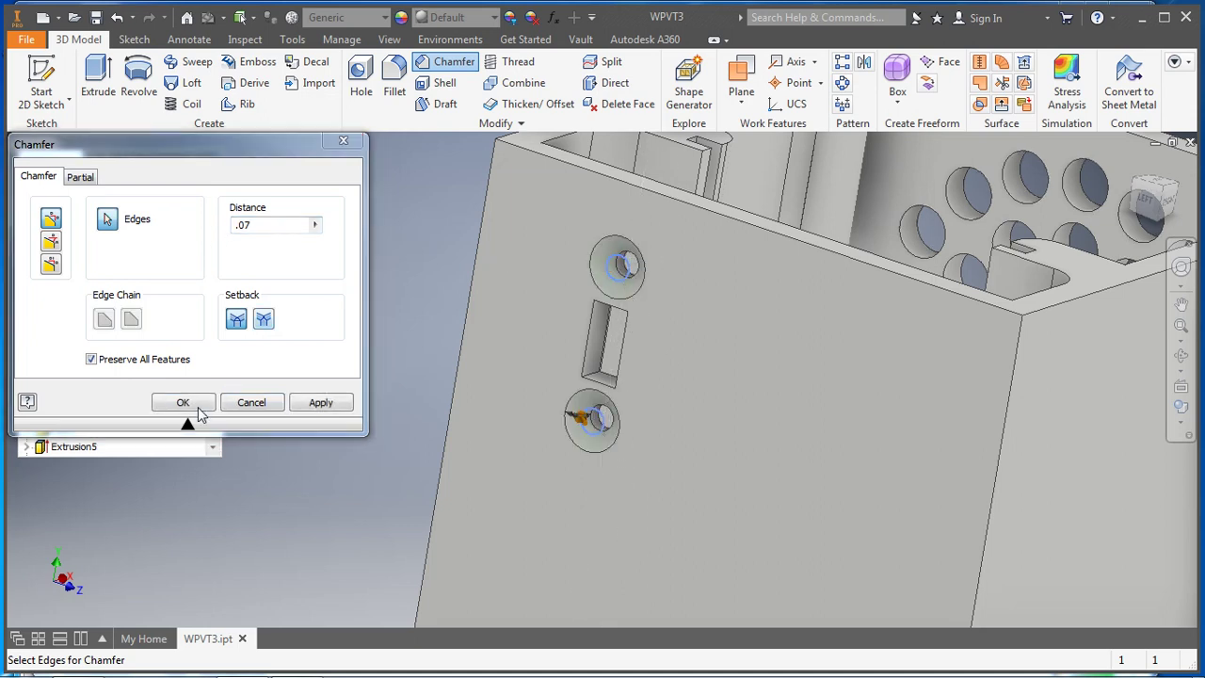
{"action": "left_click", "coordinate": [198, 407]}
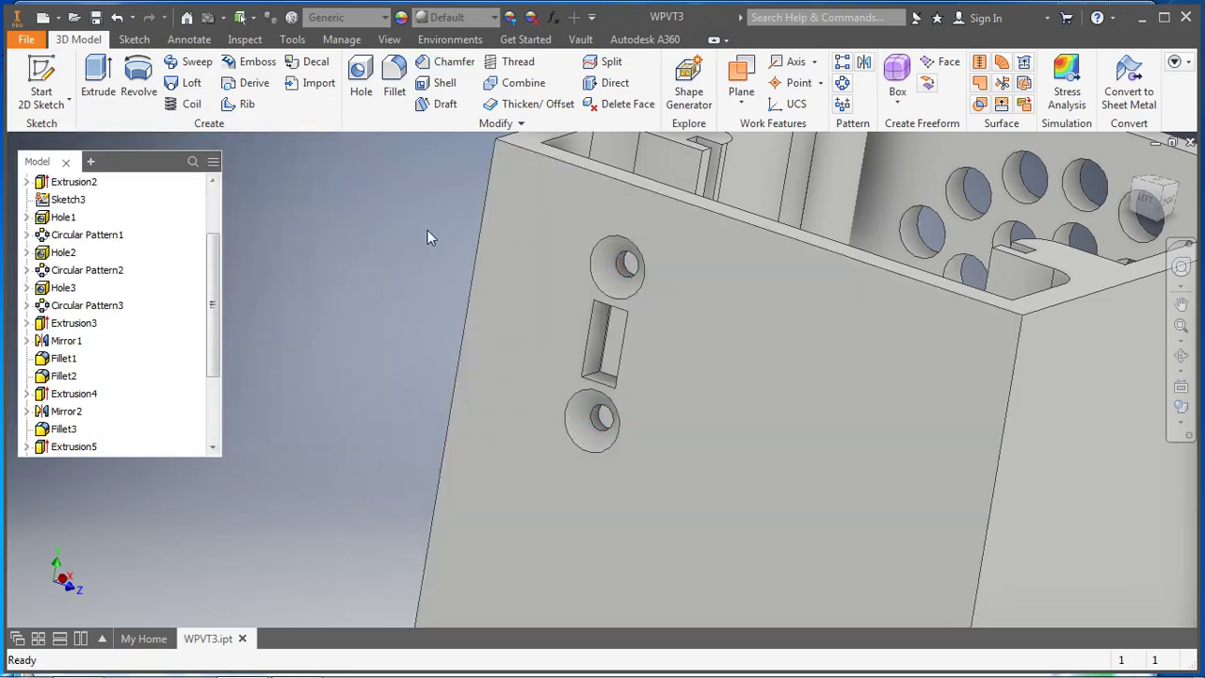
{"action": "key", "text": "F4"}
{"action": "mouse_move", "coordinate": [425, 229]}
{"action": "left_mouse_down"}
{"action": "mouse_move", "coordinate": [403, 257]}
{"action": "mouse_move", "coordinate": [437, 272]}
{"action": "mouse_move", "coordinate": [420, 270]}
{"action": "mouse_move", "coordinate": [421, 240]}
{"action": "left_mouse_up"}
{"action": "key", "text": "Escape"}
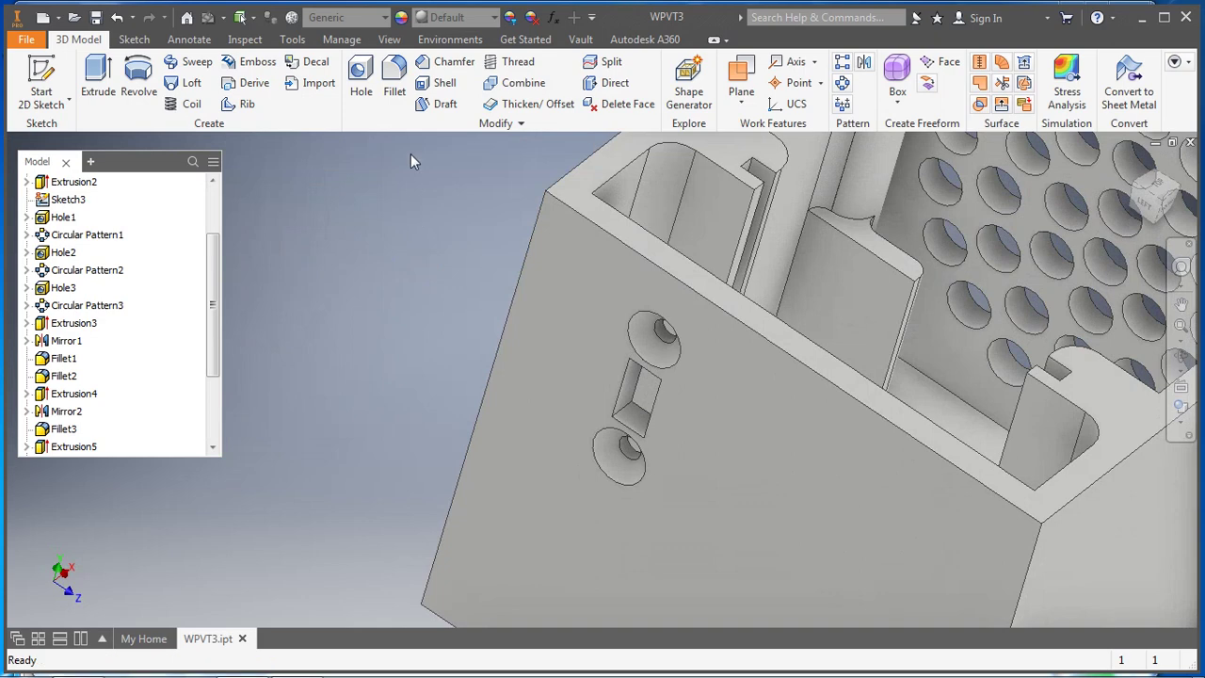
{"action": "left_click", "coordinate": [445, 62]}
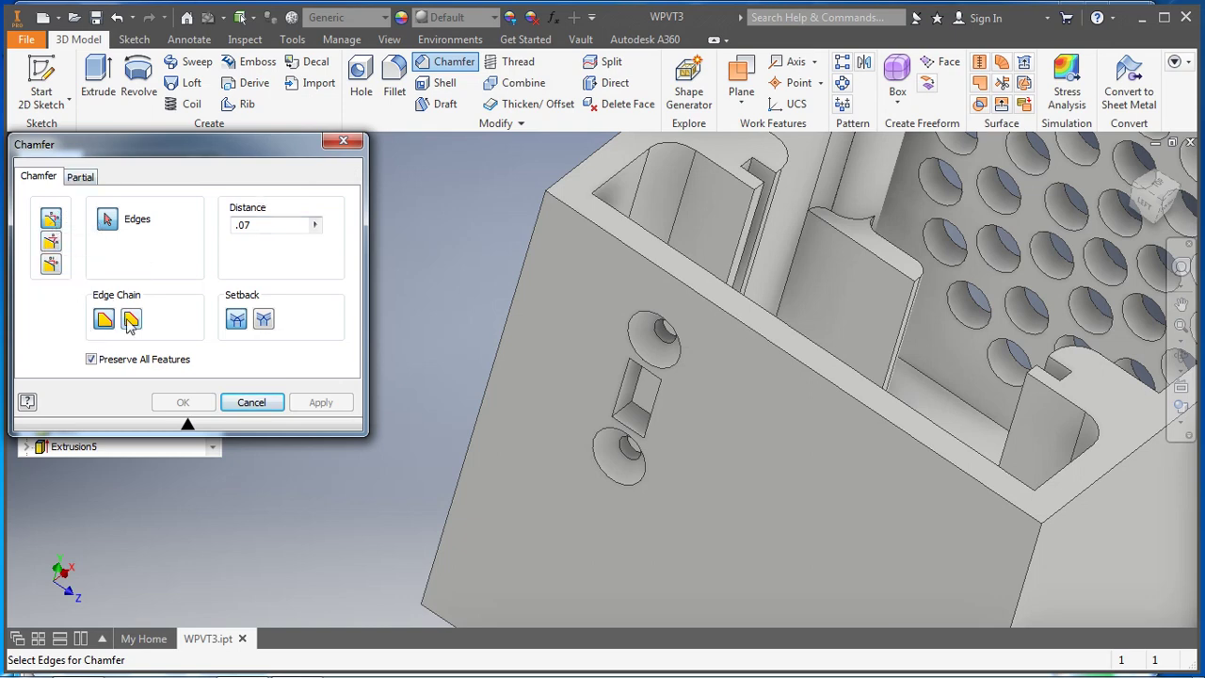
{"action": "left_click", "coordinate": [348, 141]}
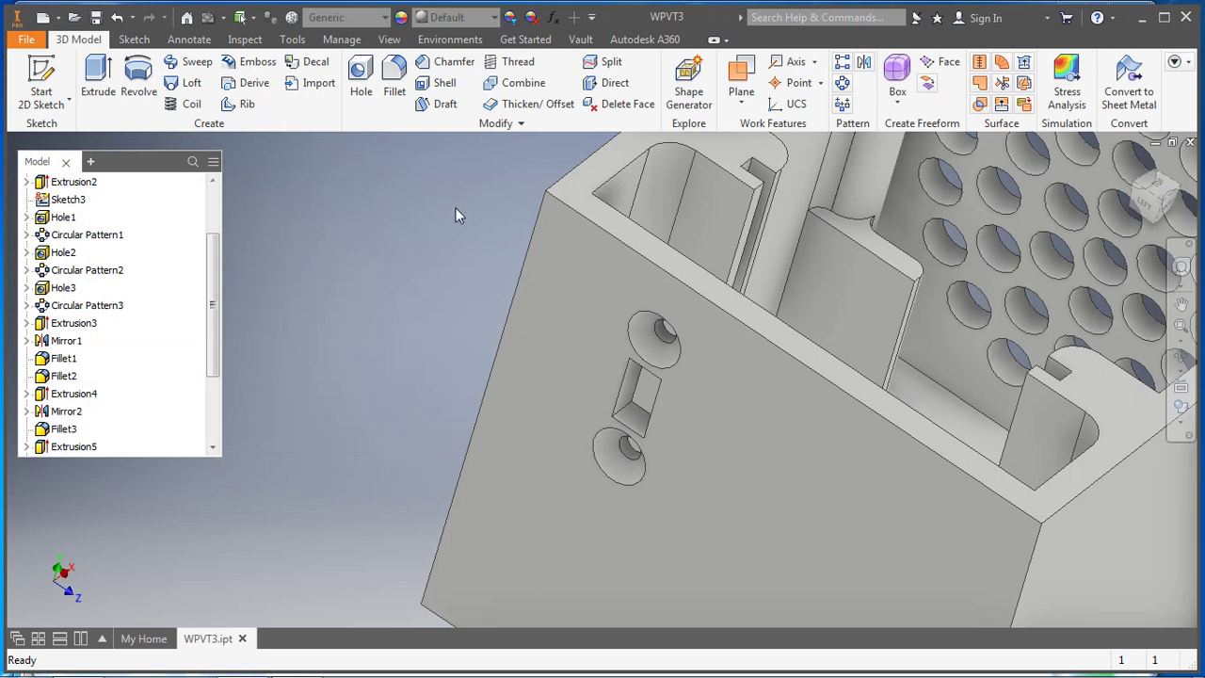
{"action": "mouse_move", "coordinate": [418, 298]}
{"action": "middle_mouse_down", "text": "shift"}
{"action": "mouse_move", "coordinate": [371, 242]}
{"action": "mouse_move", "coordinate": [373, 268]}
{"action": "mouse_move", "coordinate": [438, 285]}
{"action": "middle_mouse_up", "text": "shift"}
{"action": "scroll", "coordinate": [373, 267], "scroll_direction": "down", "scroll_amount": 5}
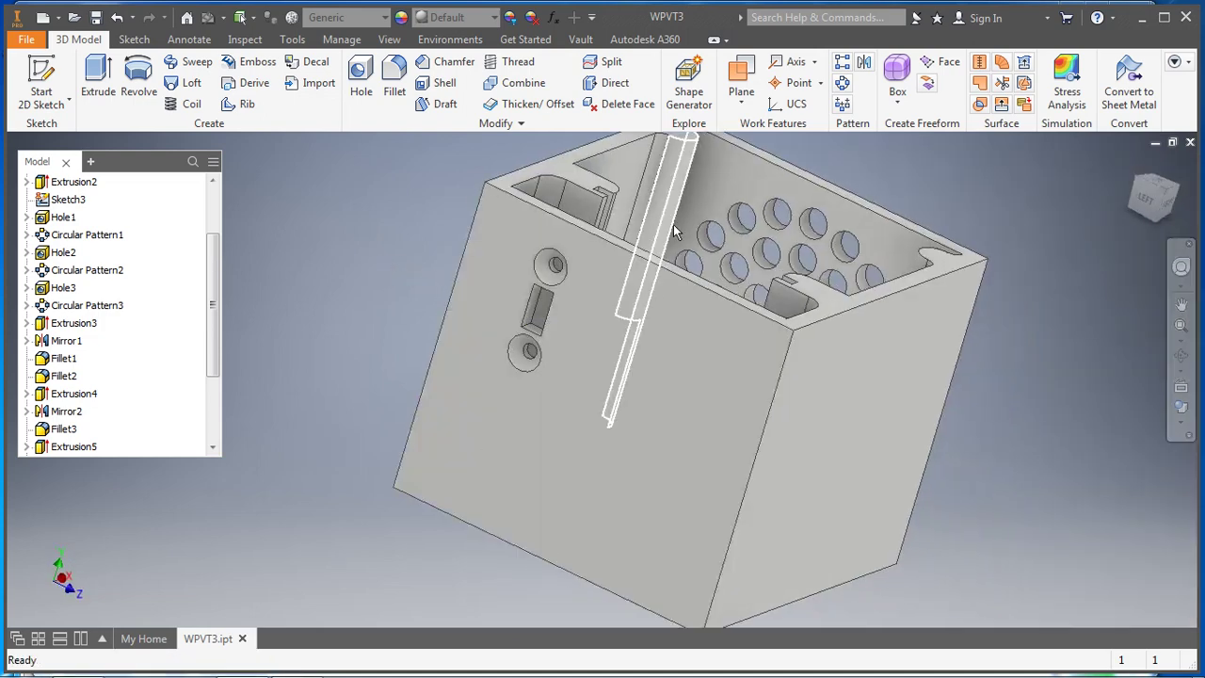
{"action": "middle_click_drag", "start_coordinate": [719, 226], "coordinate": [580, 389]}
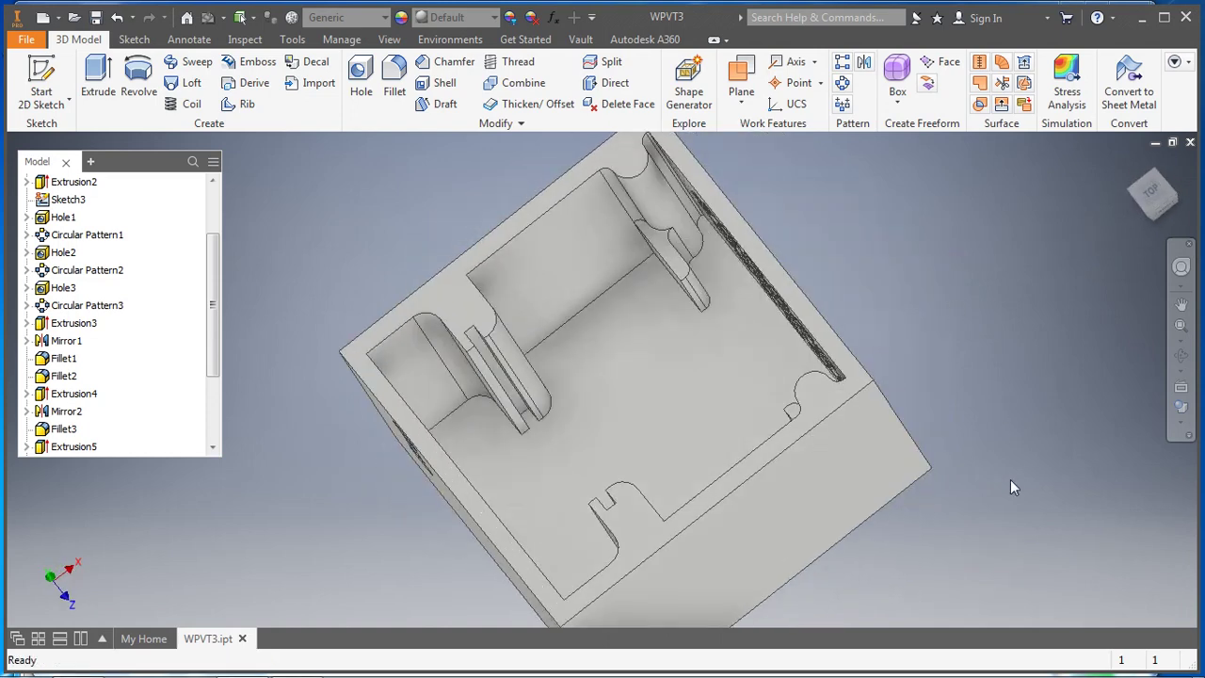